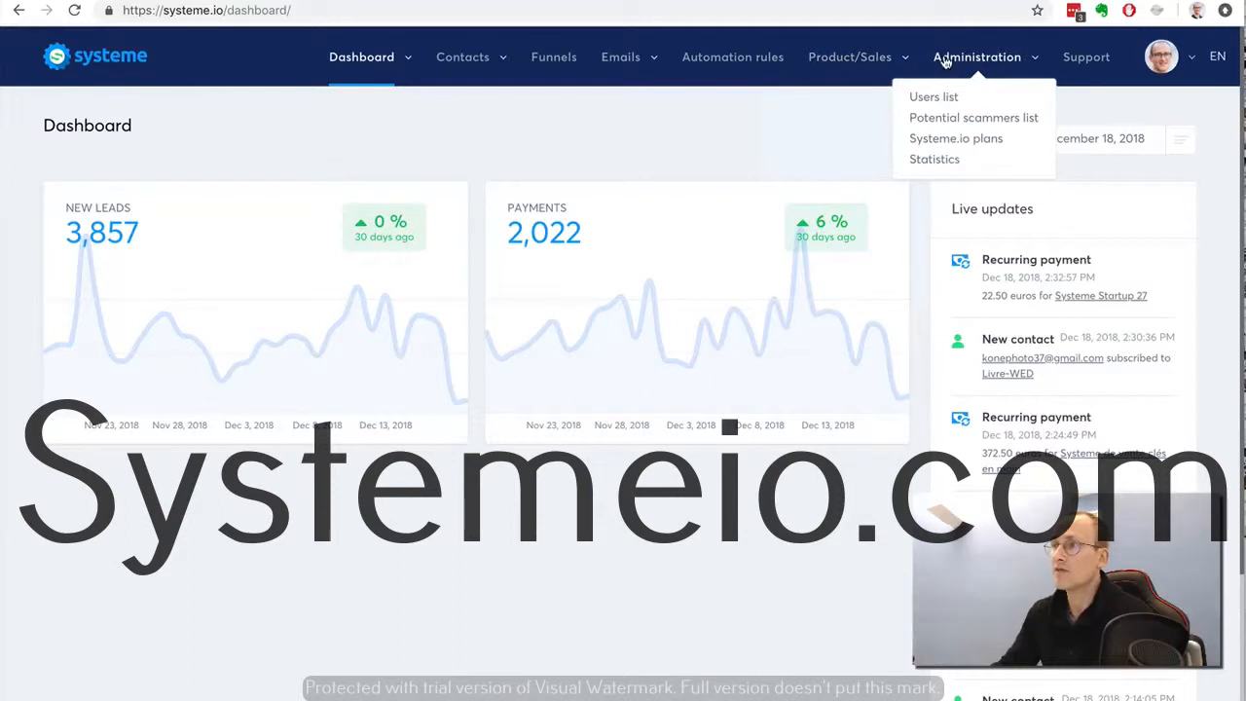
Start a new coupon in the product coupons, named "50% off" with the coupon code 50OFF
mouse_move(862, 60)
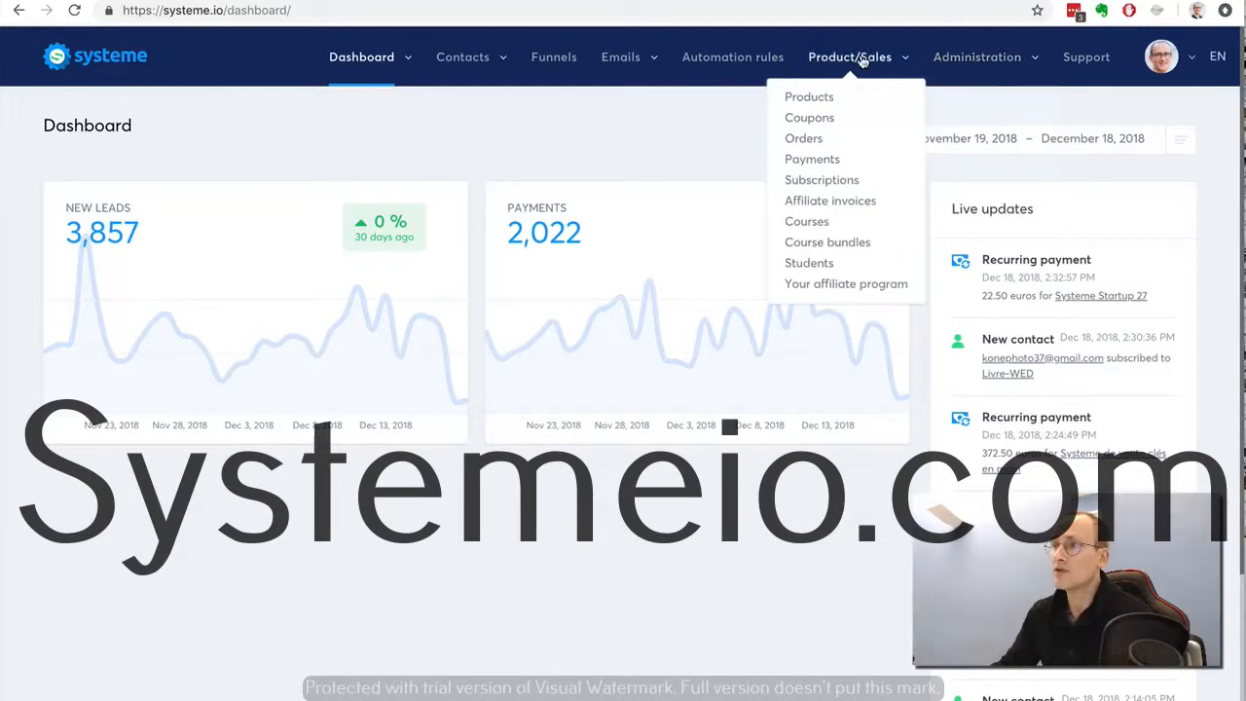
click(807, 119)
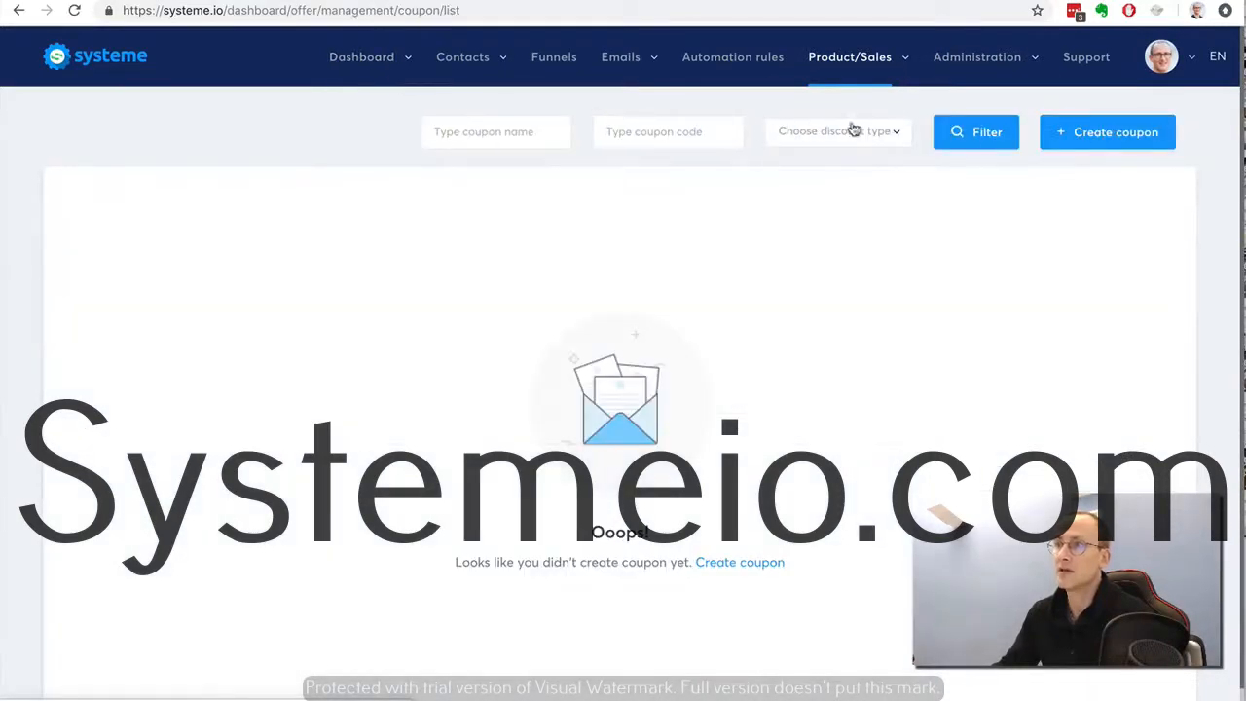
click(1098, 135)
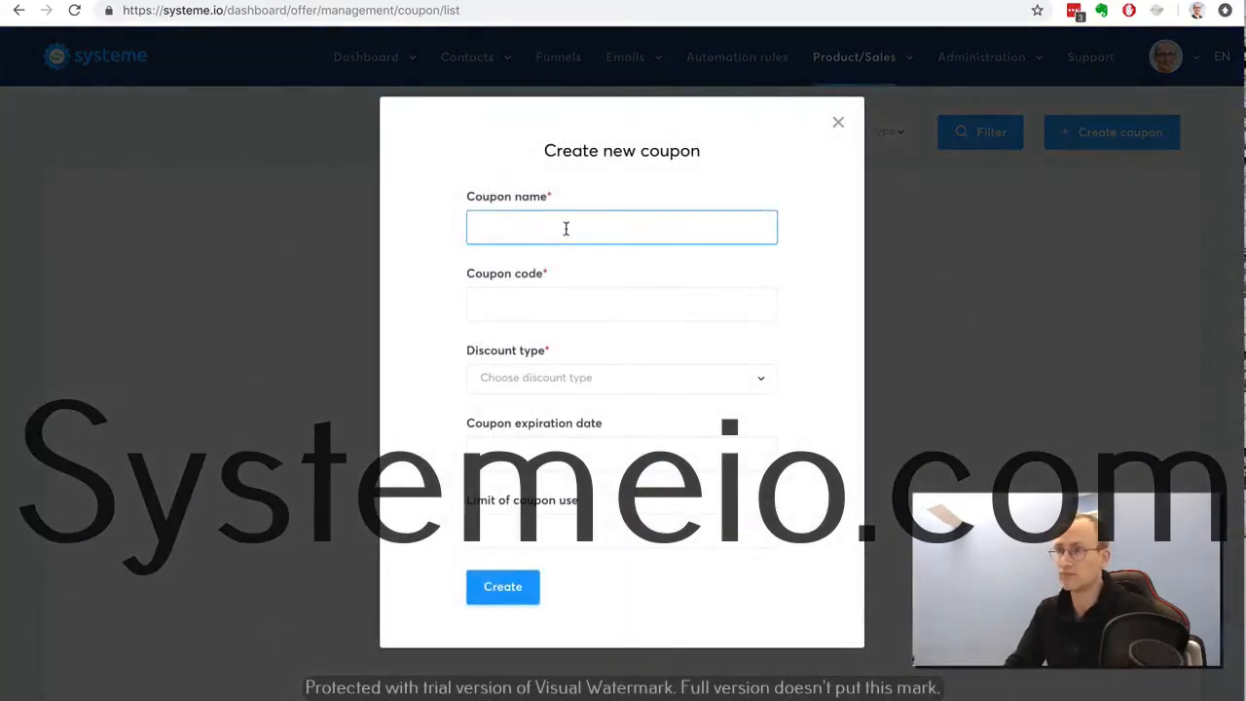
text(50)
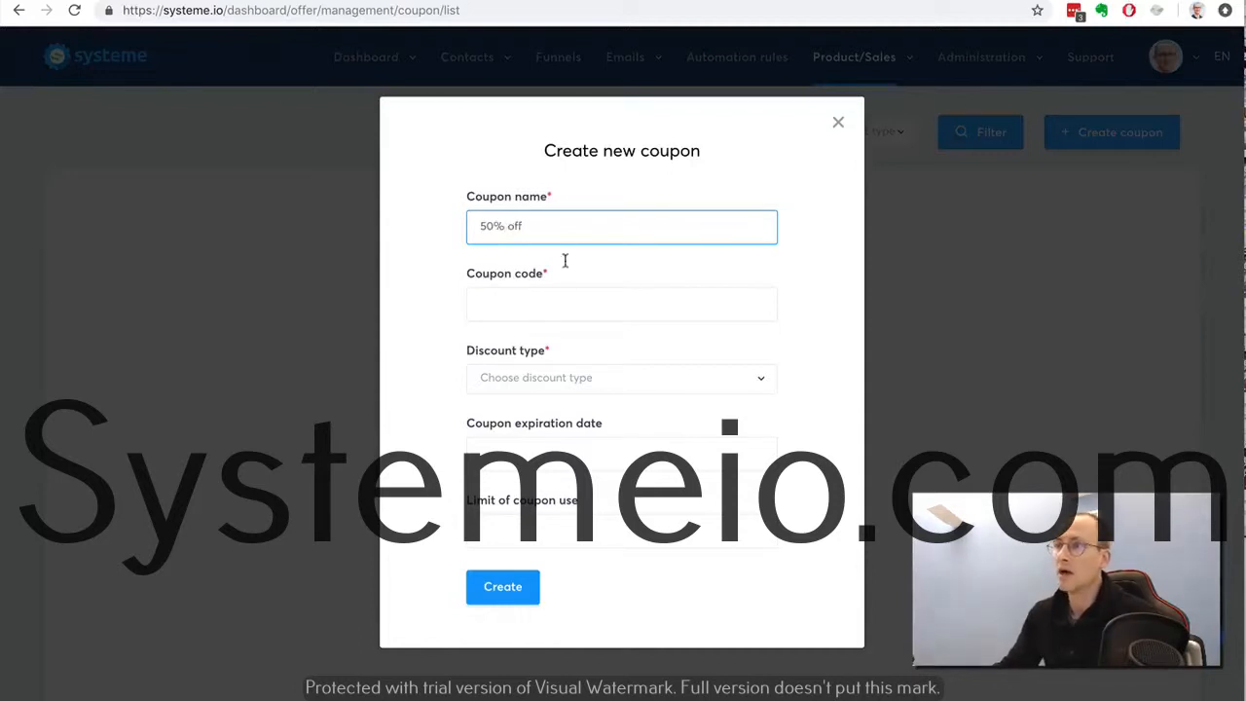
click(545, 304)
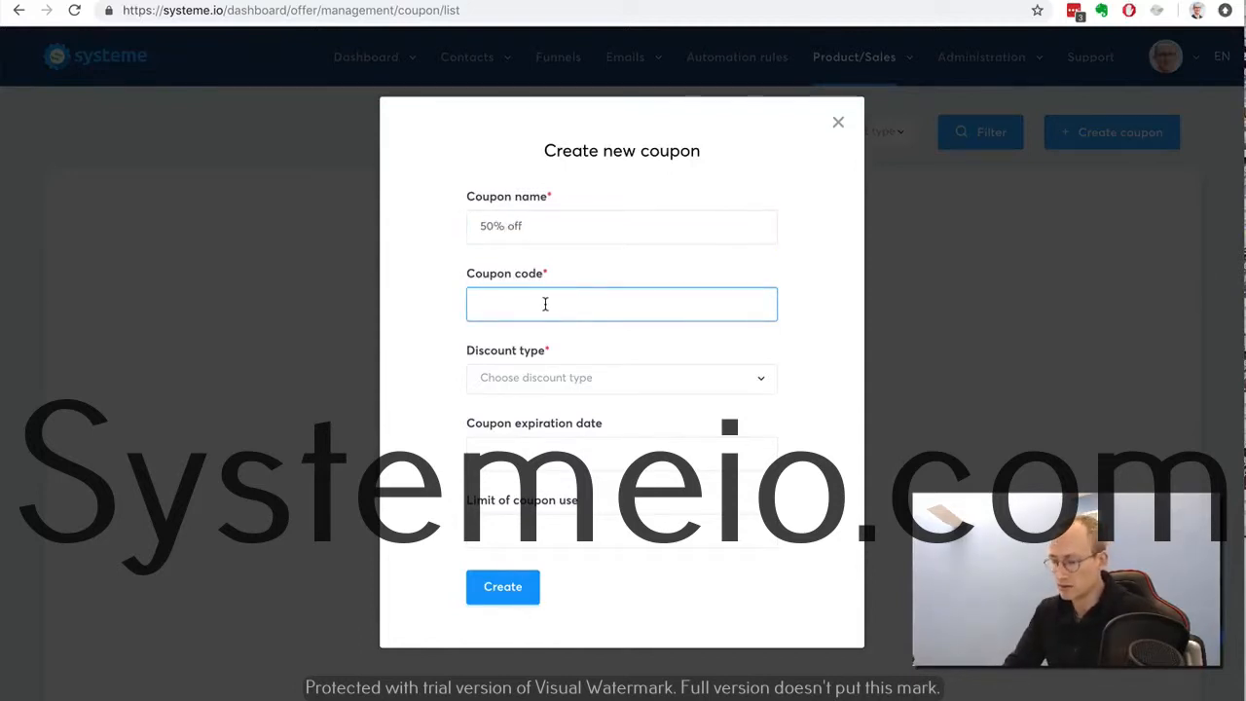
text(50OFF)
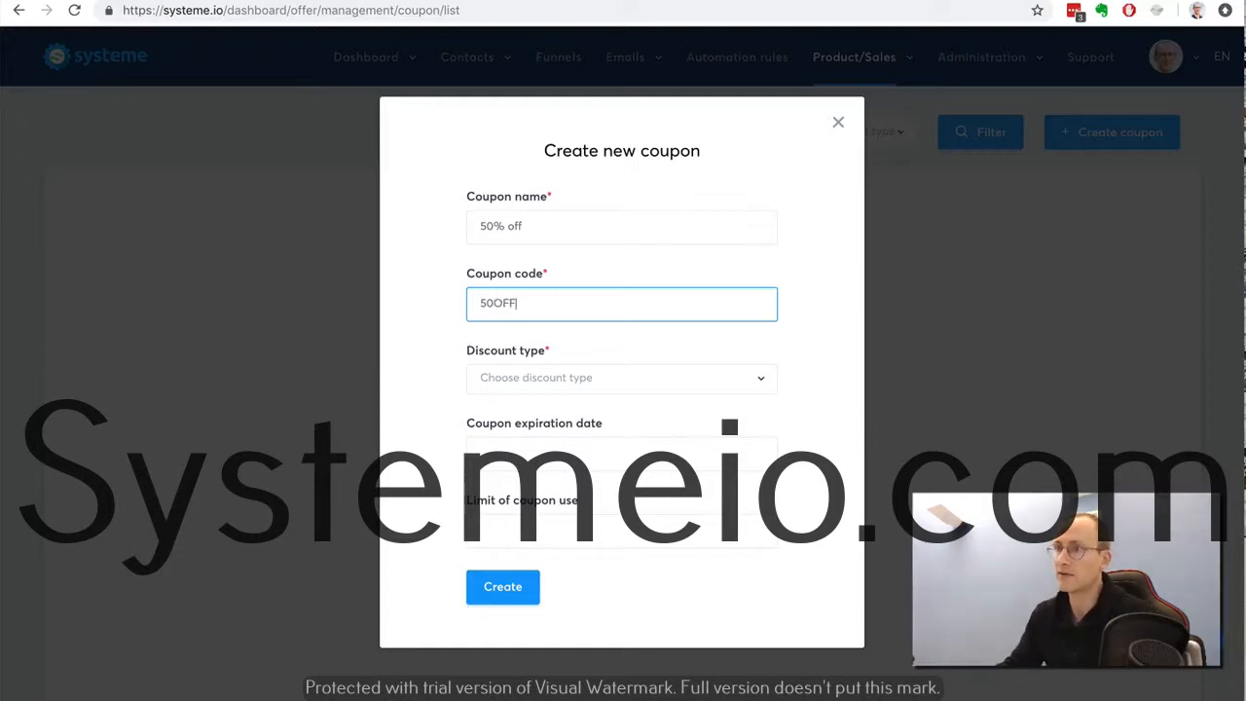
Set the coupon's discount type to Percentage discount with 50 percent off
click(561, 386)
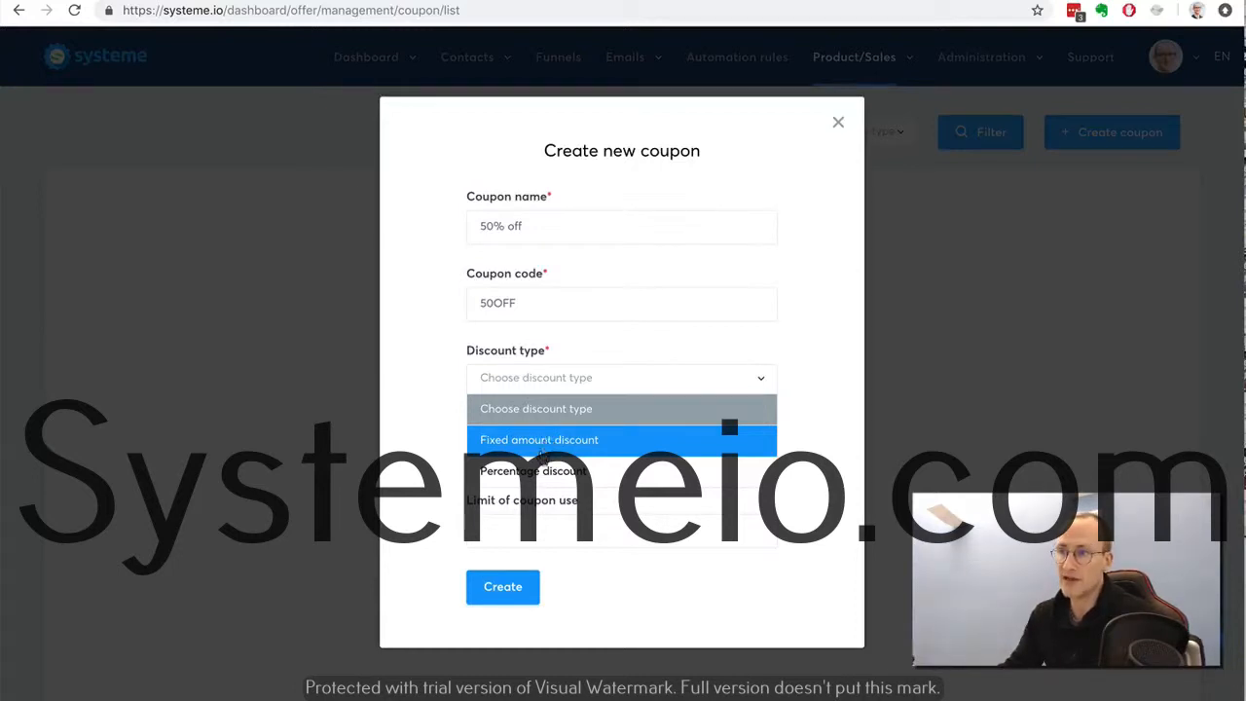
click(535, 471)
click(516, 414)
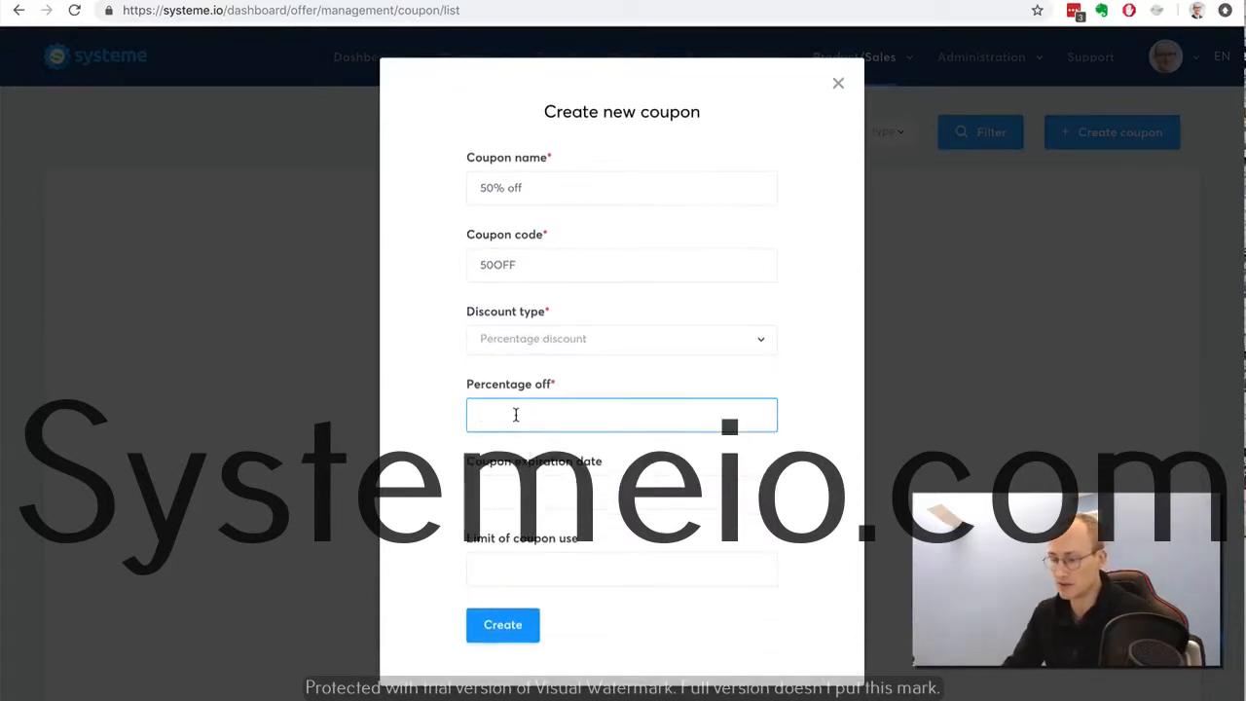
text(50)
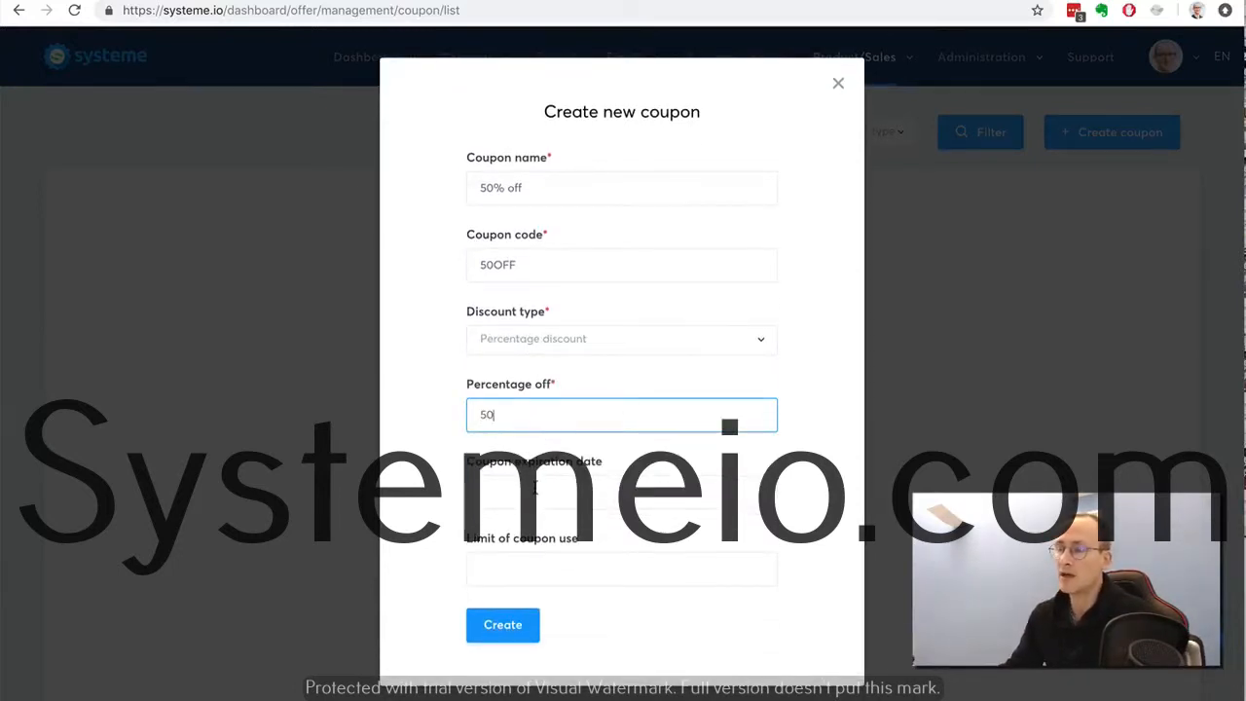
Set the coupon's expiration date to 25/12/2018 and create the coupon without a usage limit
click(534, 489)
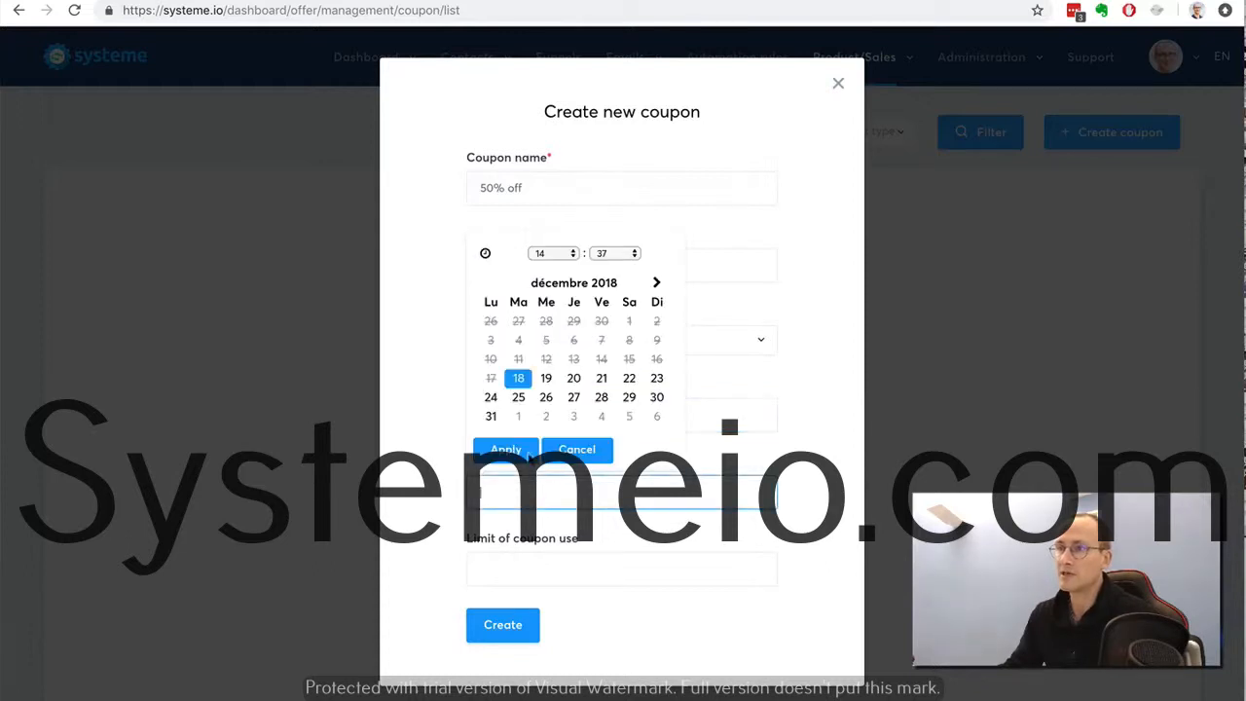
click(519, 398)
click(505, 449)
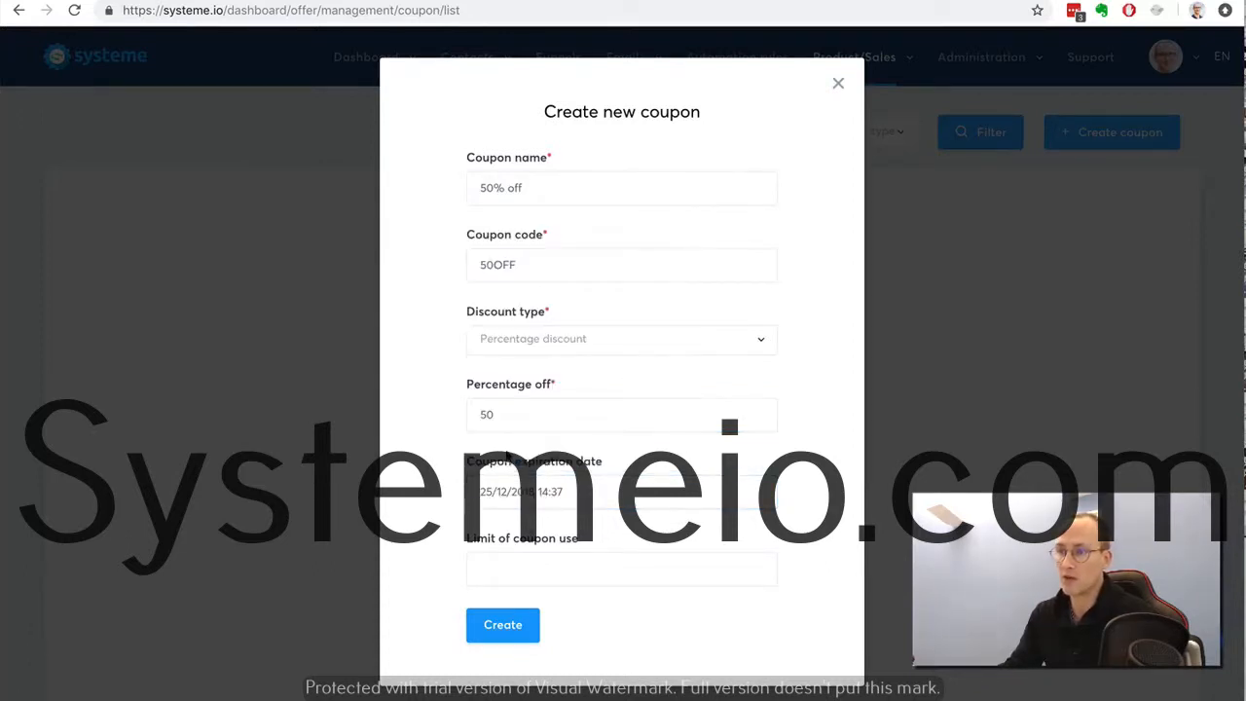
click(525, 561)
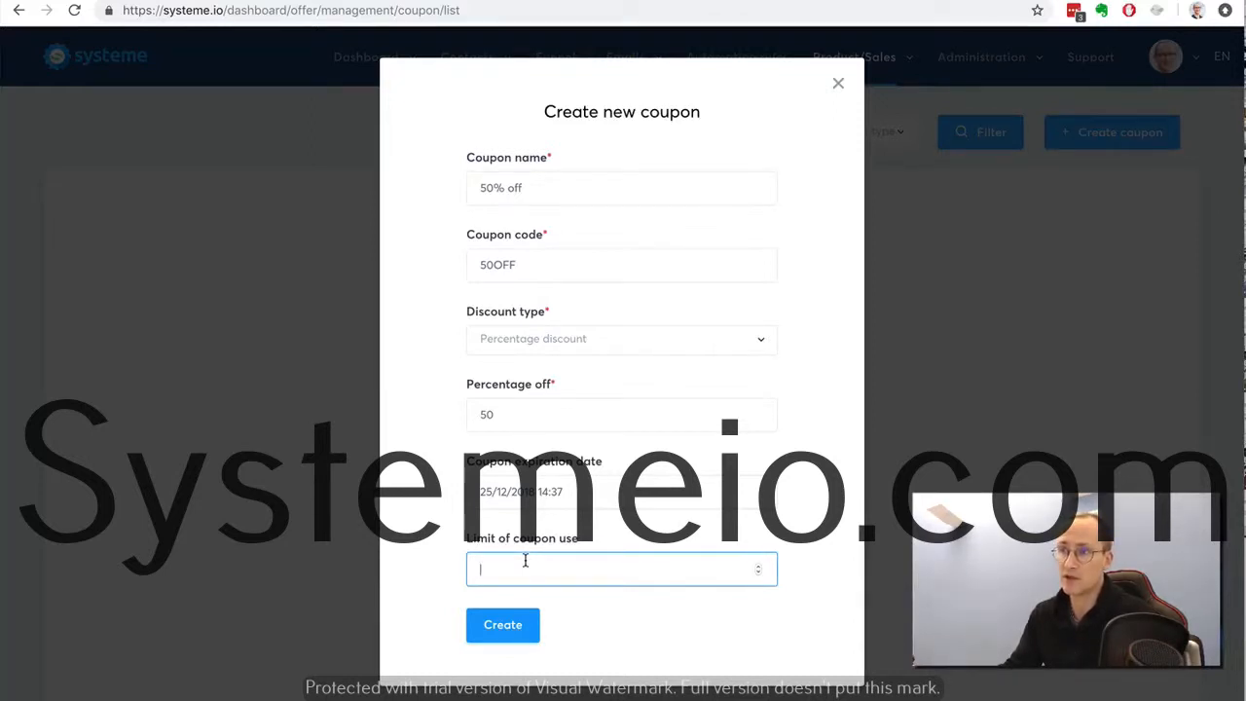
click(500, 624)
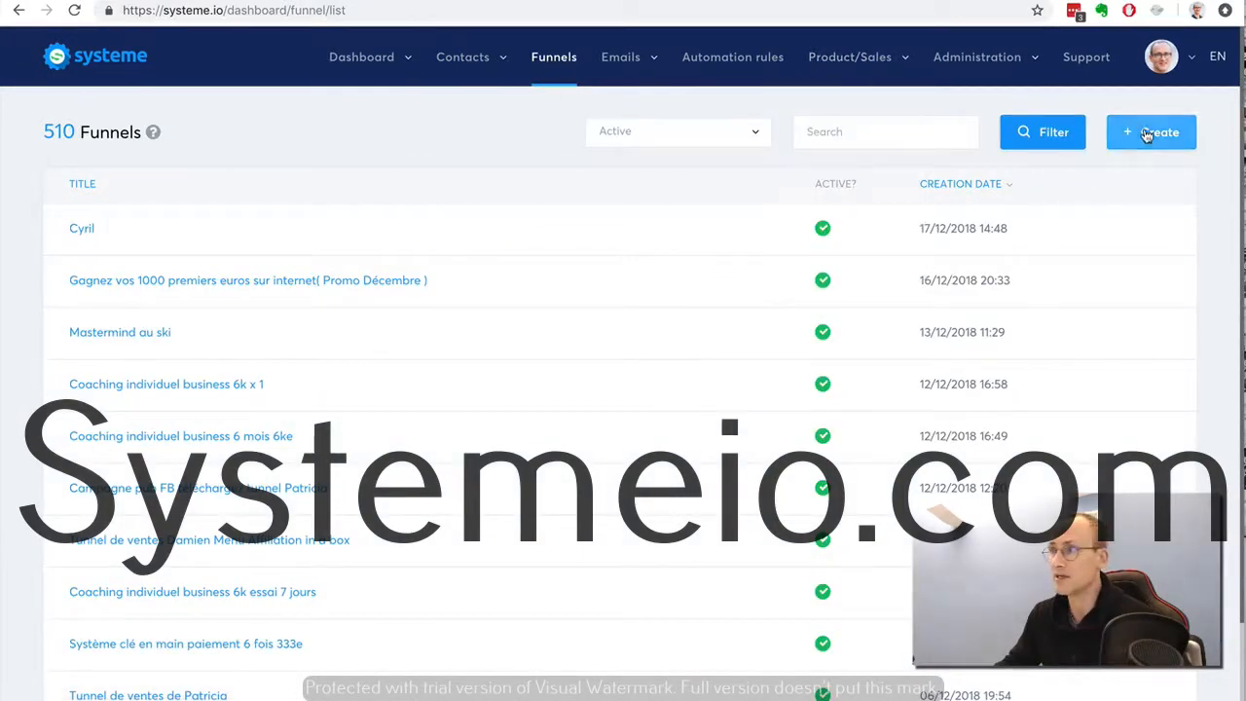
Start a new funnel of the Sell type and name it "Coupon"
click(1147, 135)
click(542, 304)
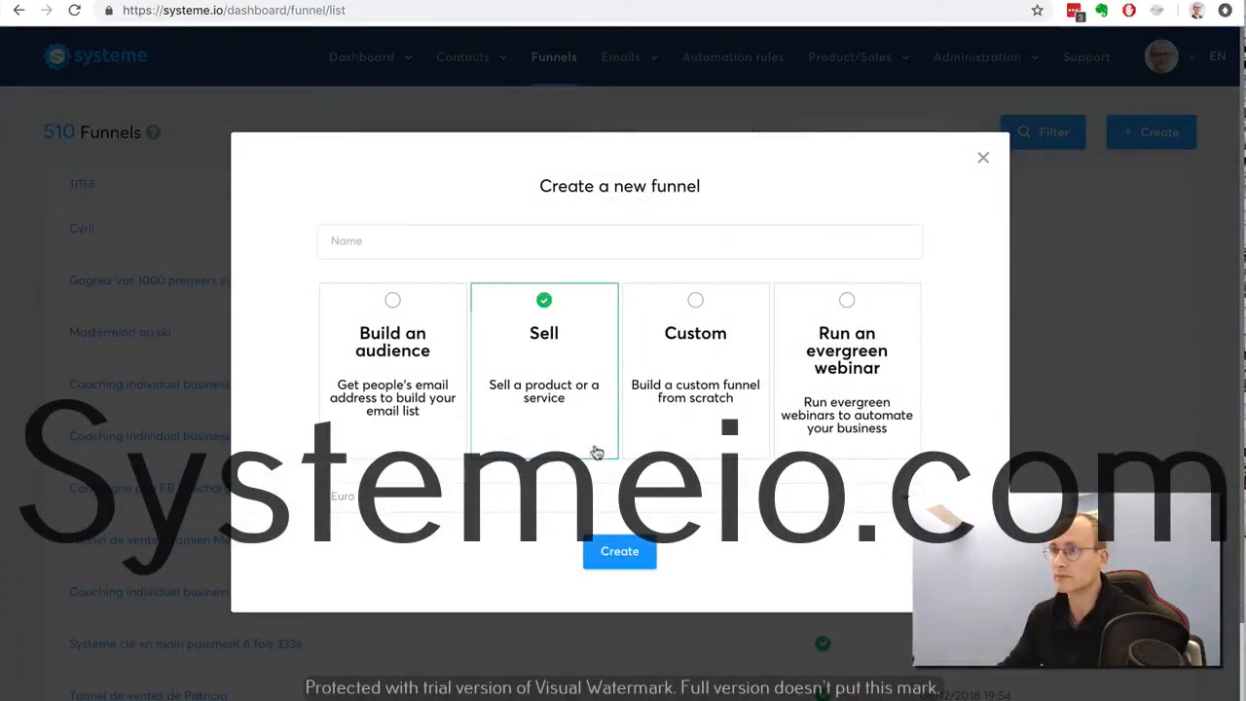
click(421, 240)
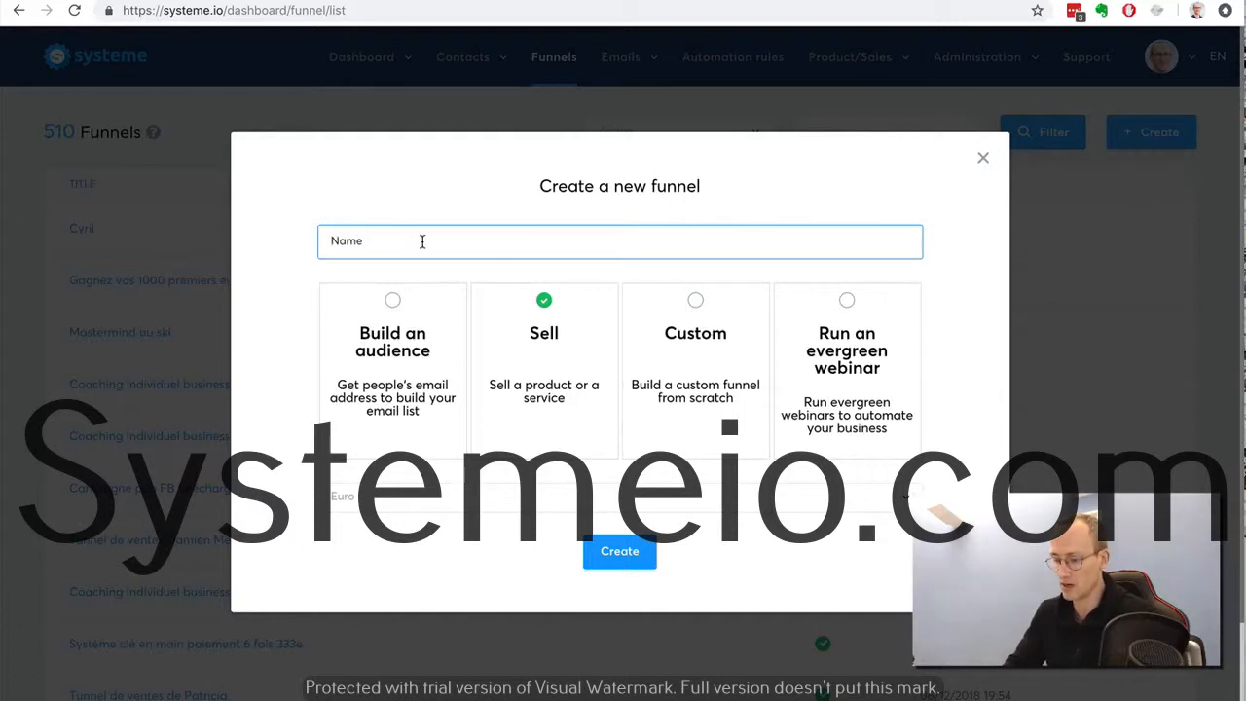
text(Coupon)
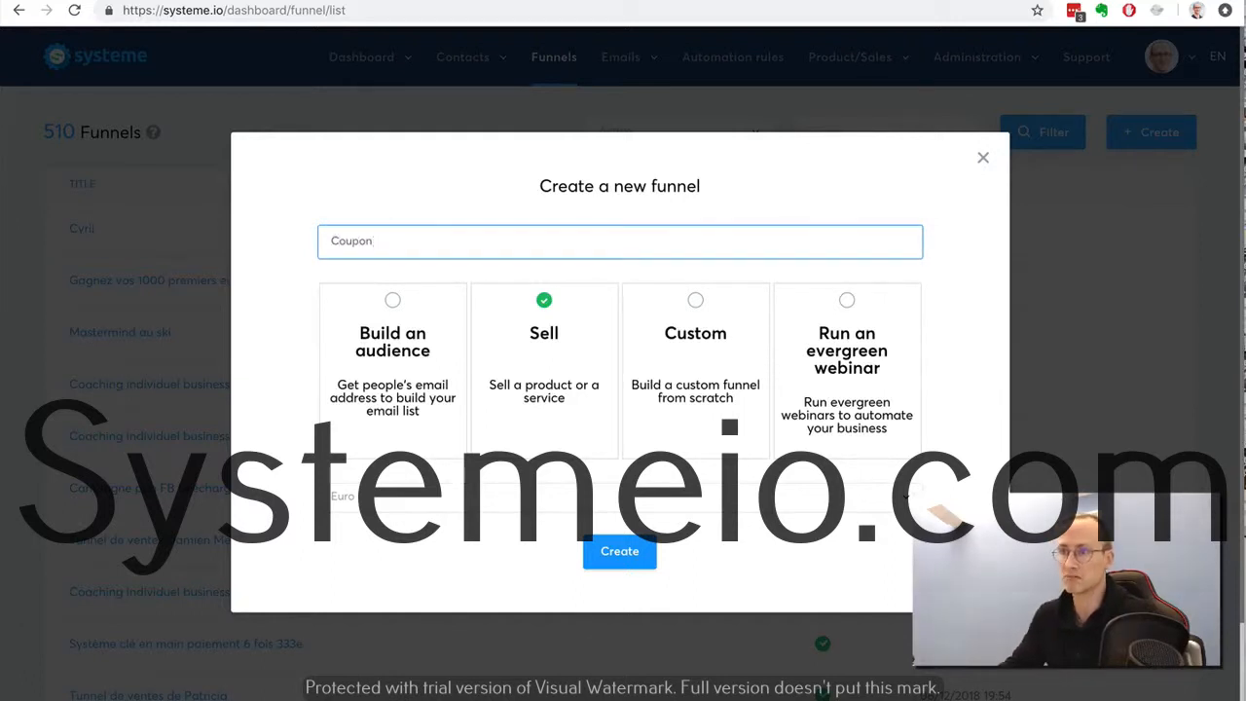
Choose U.S. Dollar as the new funnel's currency and create the funnel
click(605, 501)
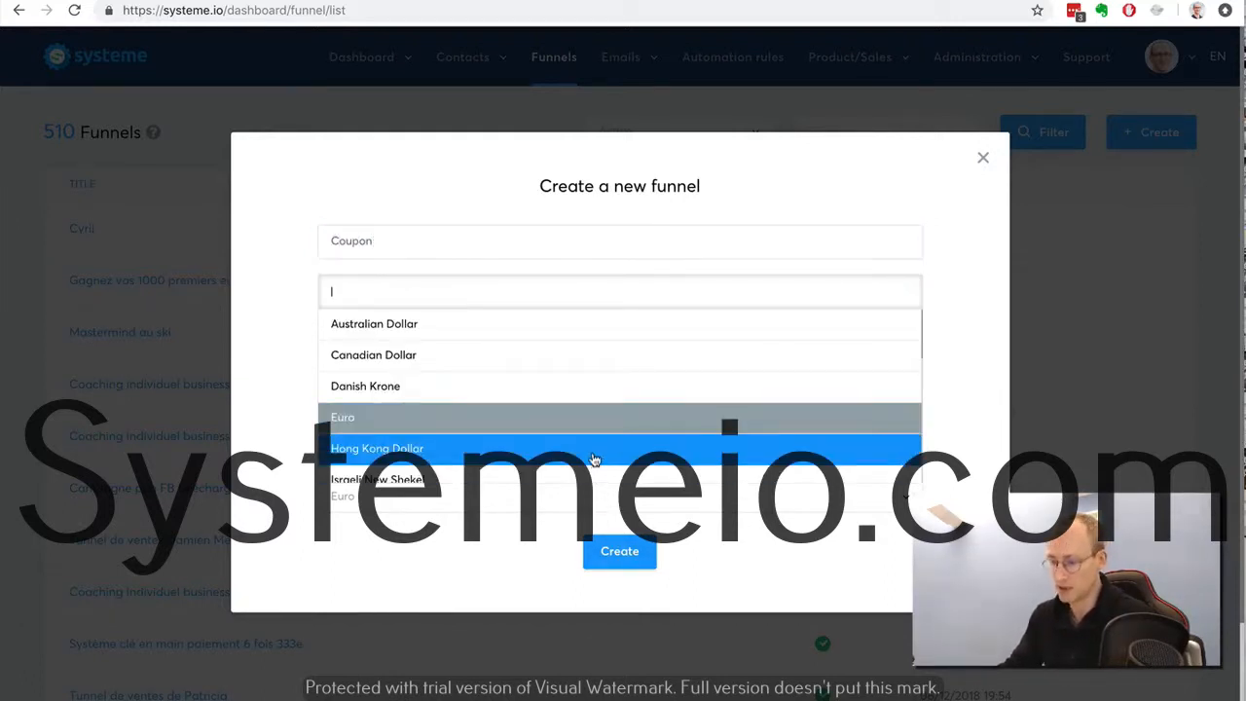
text(us)
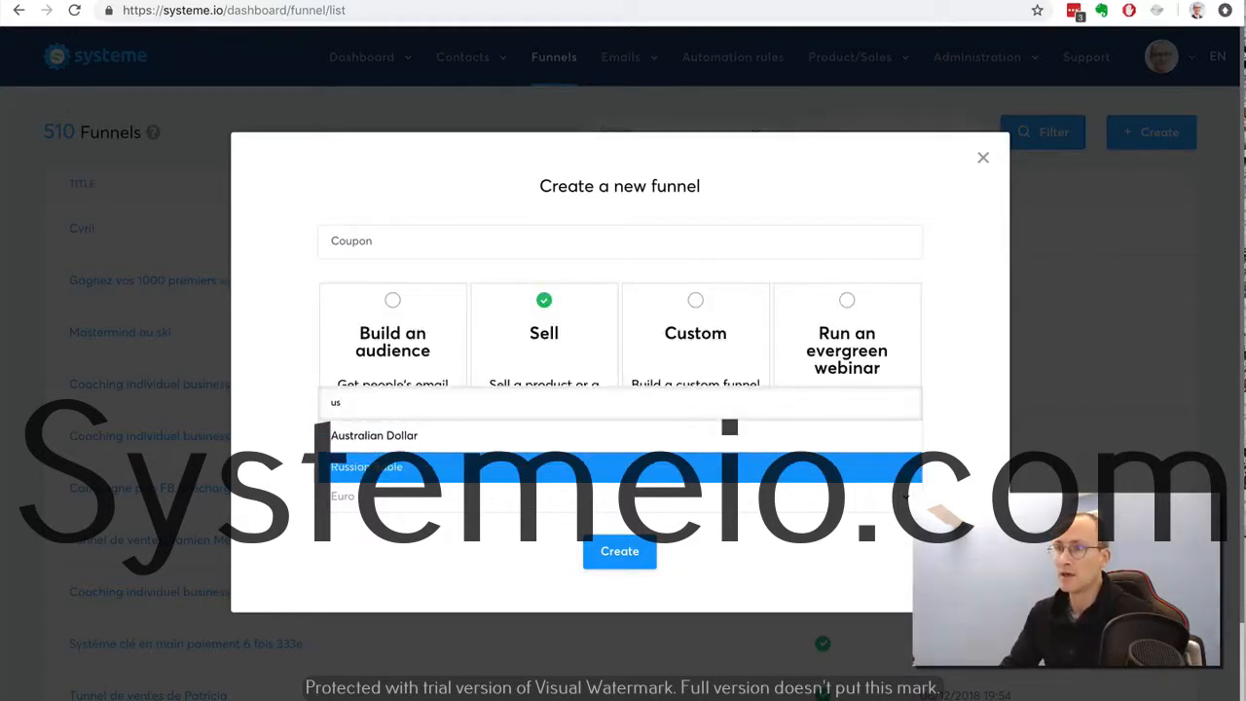
text(u)
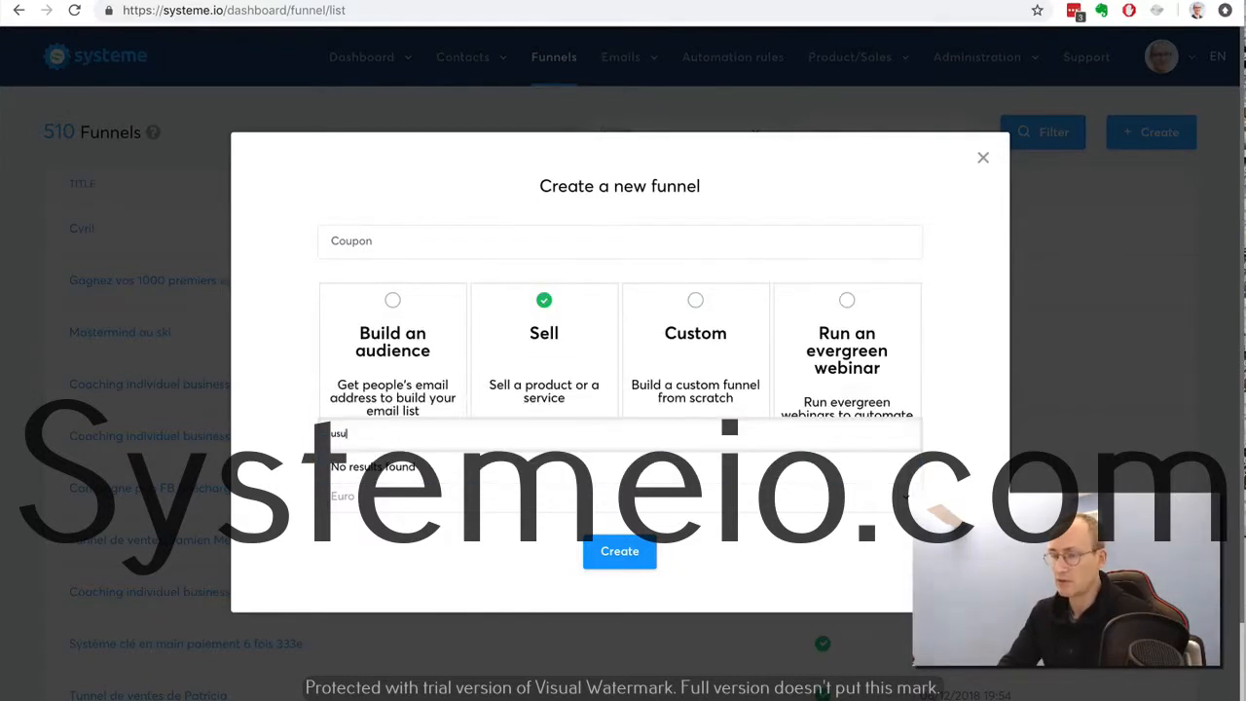
key(BackSpace)
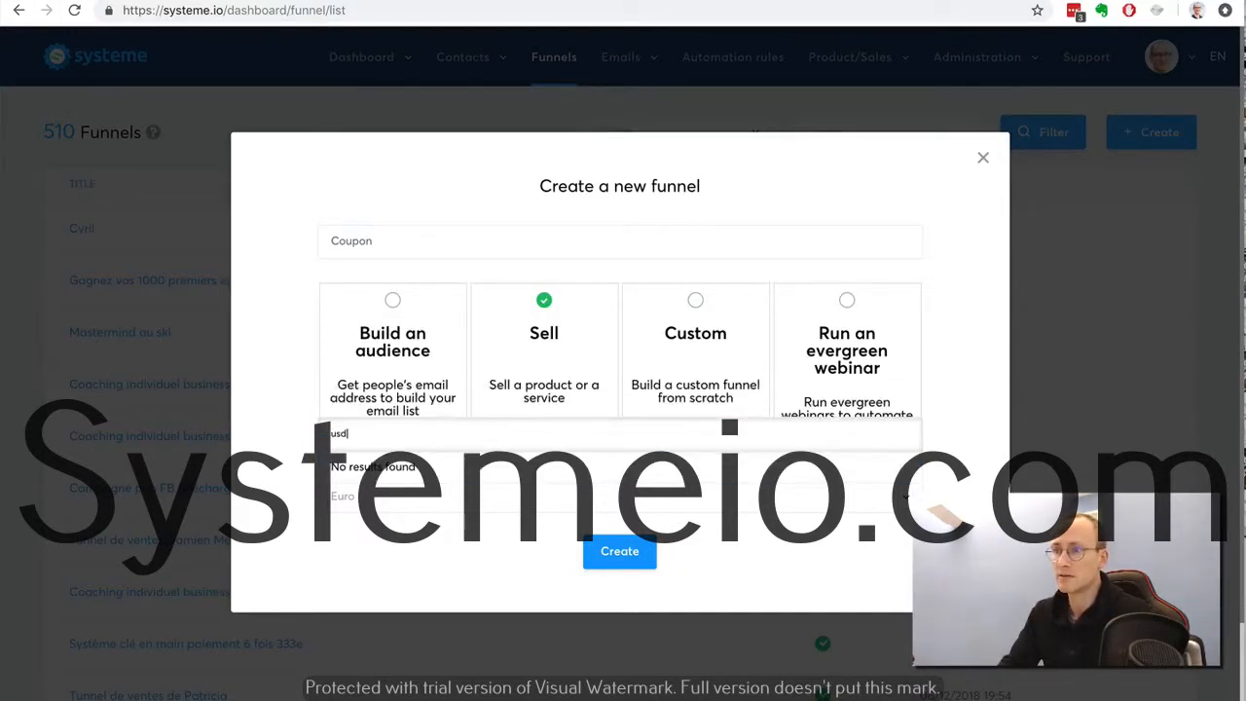
key(BackSpace)
key(BackSpace)
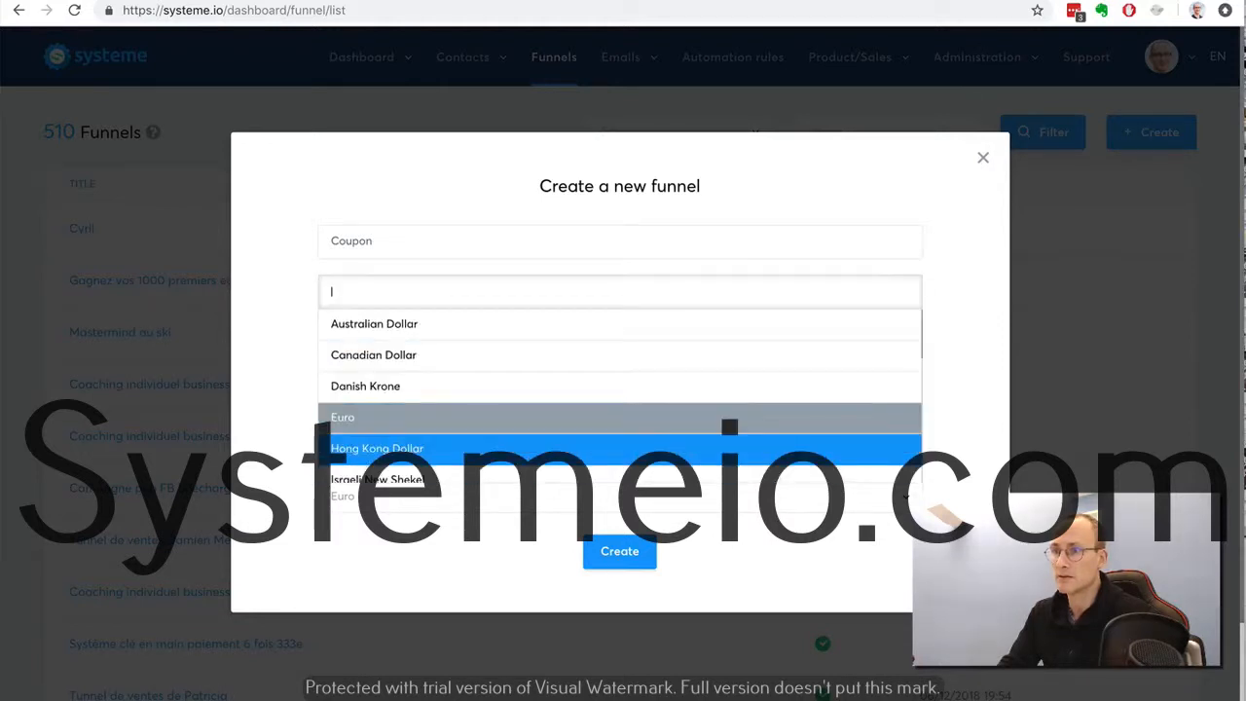
text(uni)
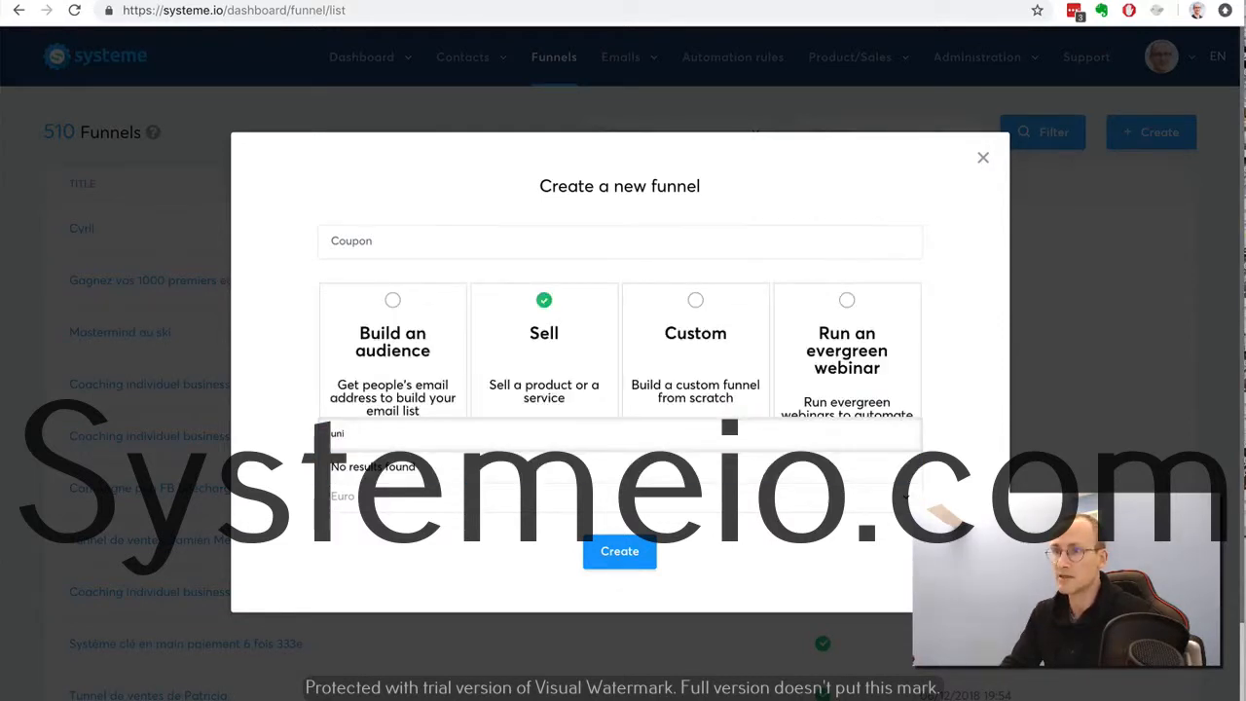
key(BackSpace)
key(BackSpace)
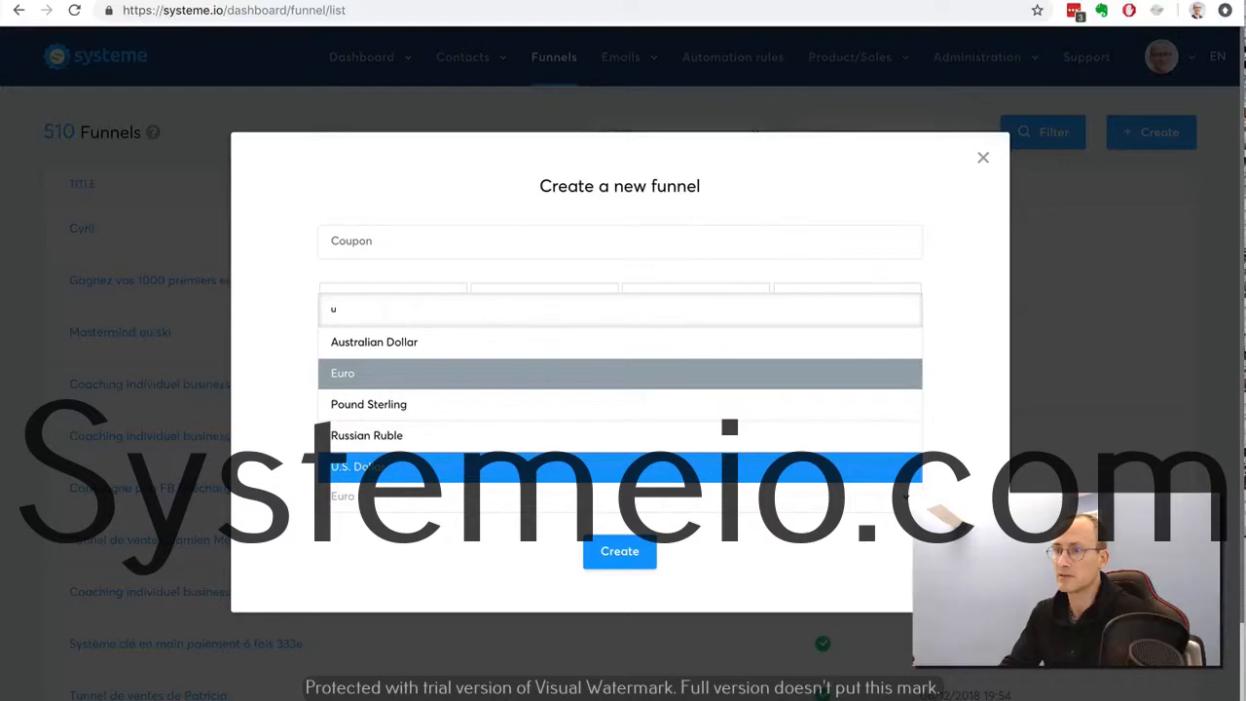
click(550, 468)
click(626, 555)
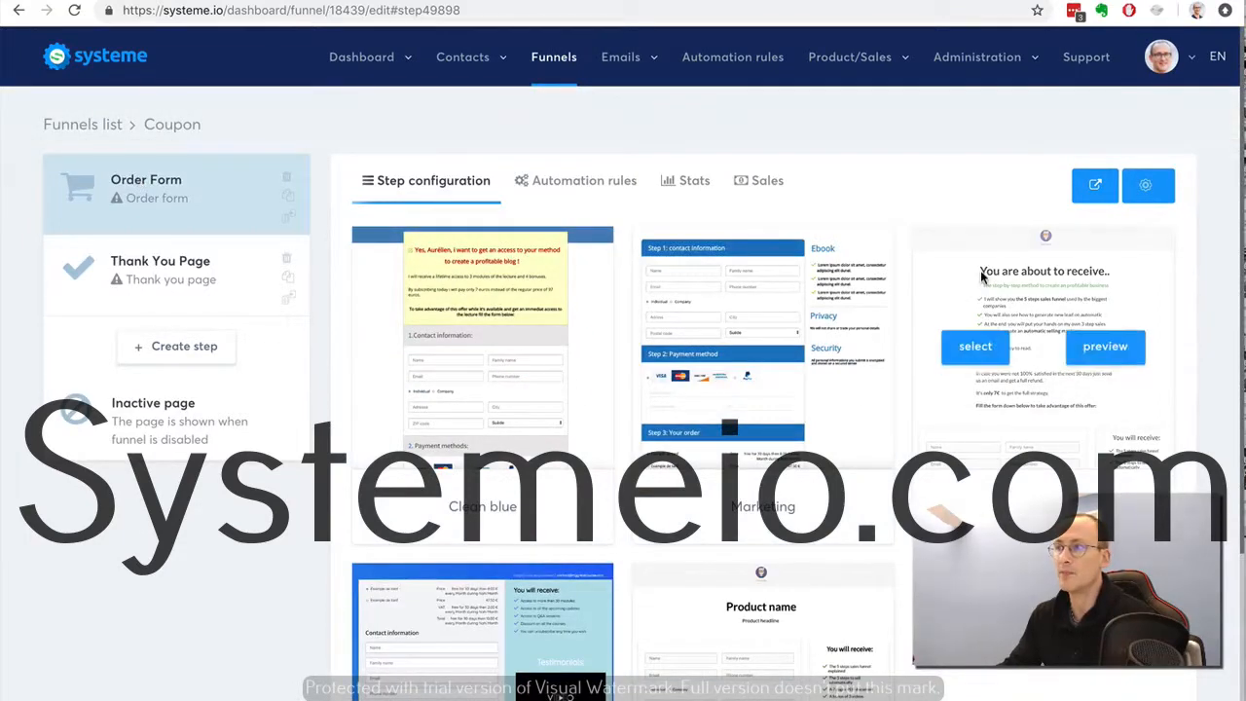
Apply the Clean template headed "Product name" to the Order Form step and open its page for editing
mouse_move(1081, 368)
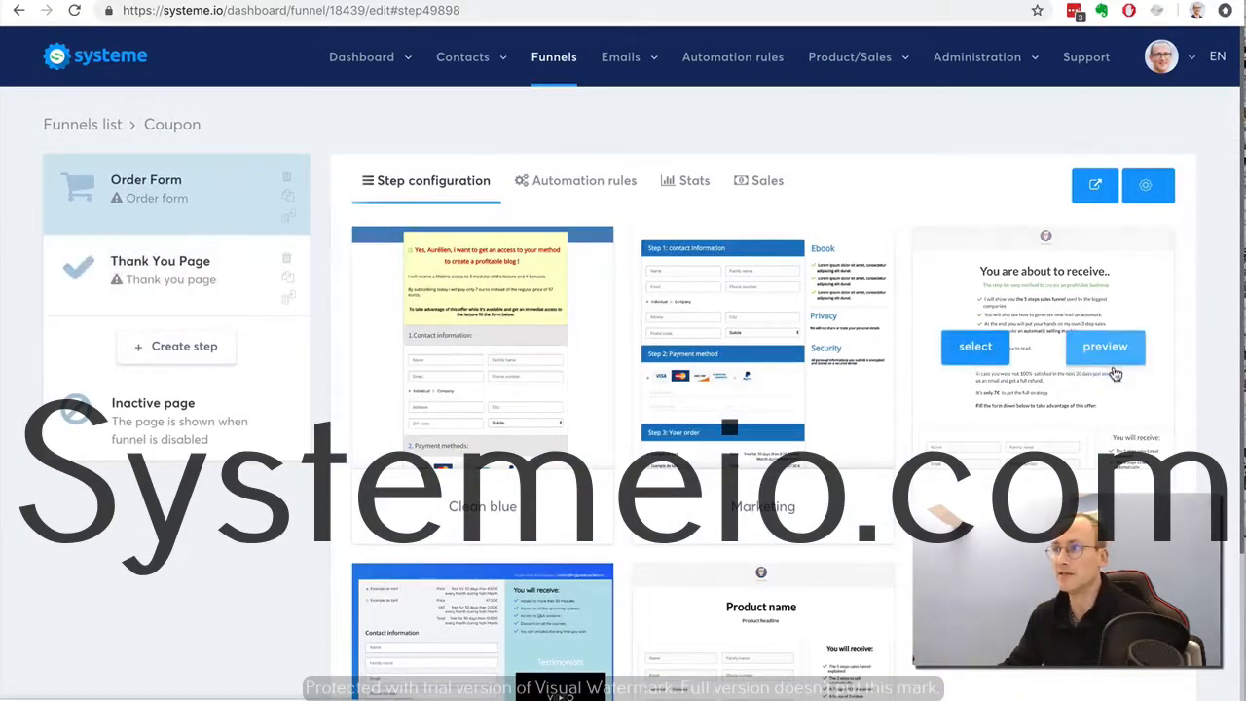
scroll(1081, 368, down, 2)
mouse_move(705, 475)
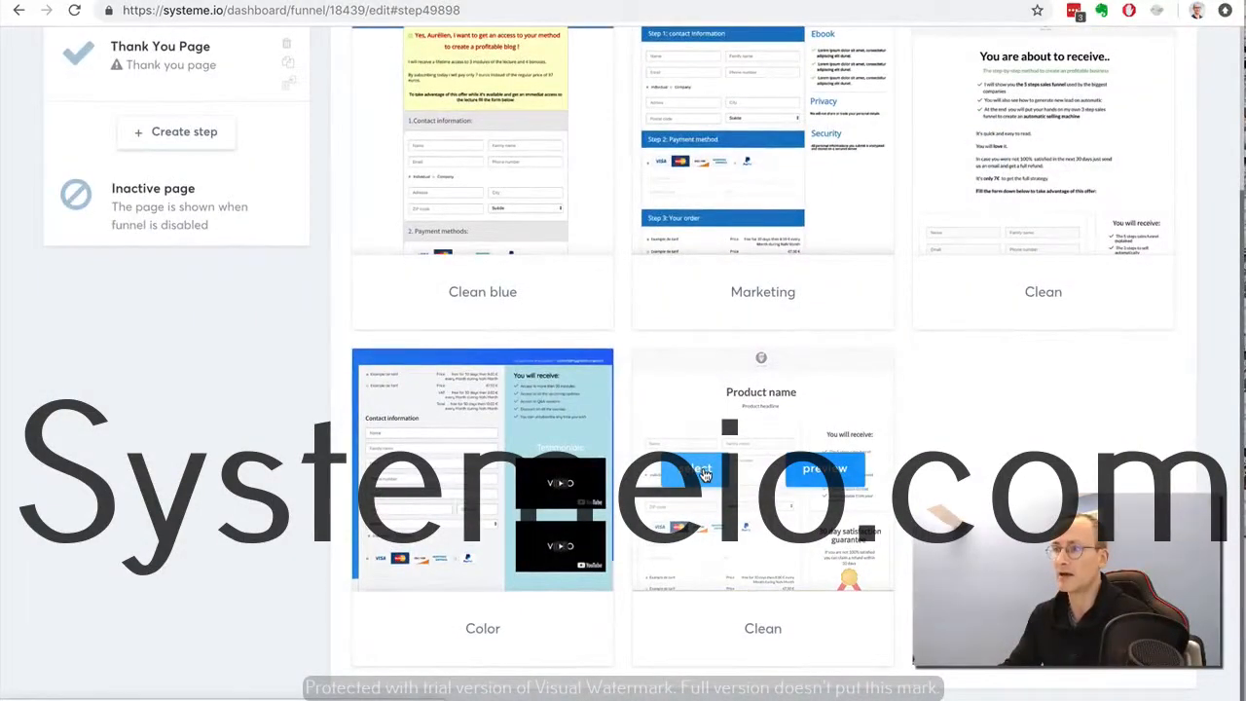
click(705, 474)
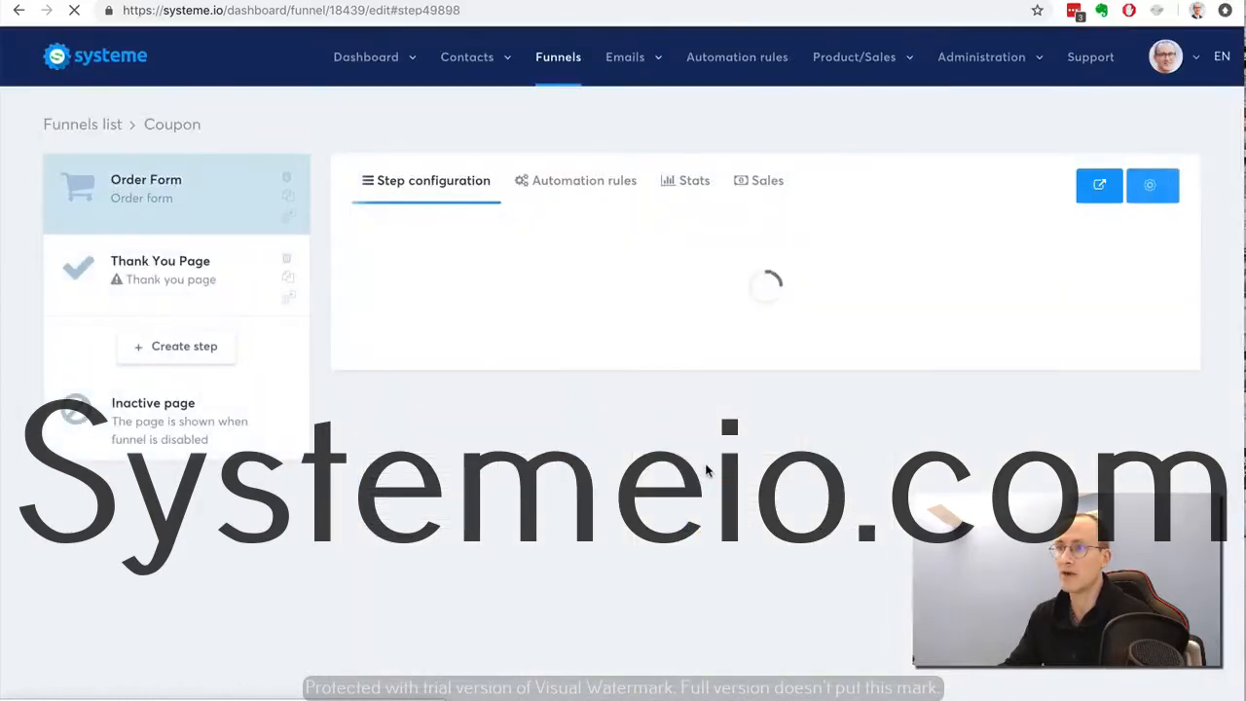
scroll(832, 333, down, 1)
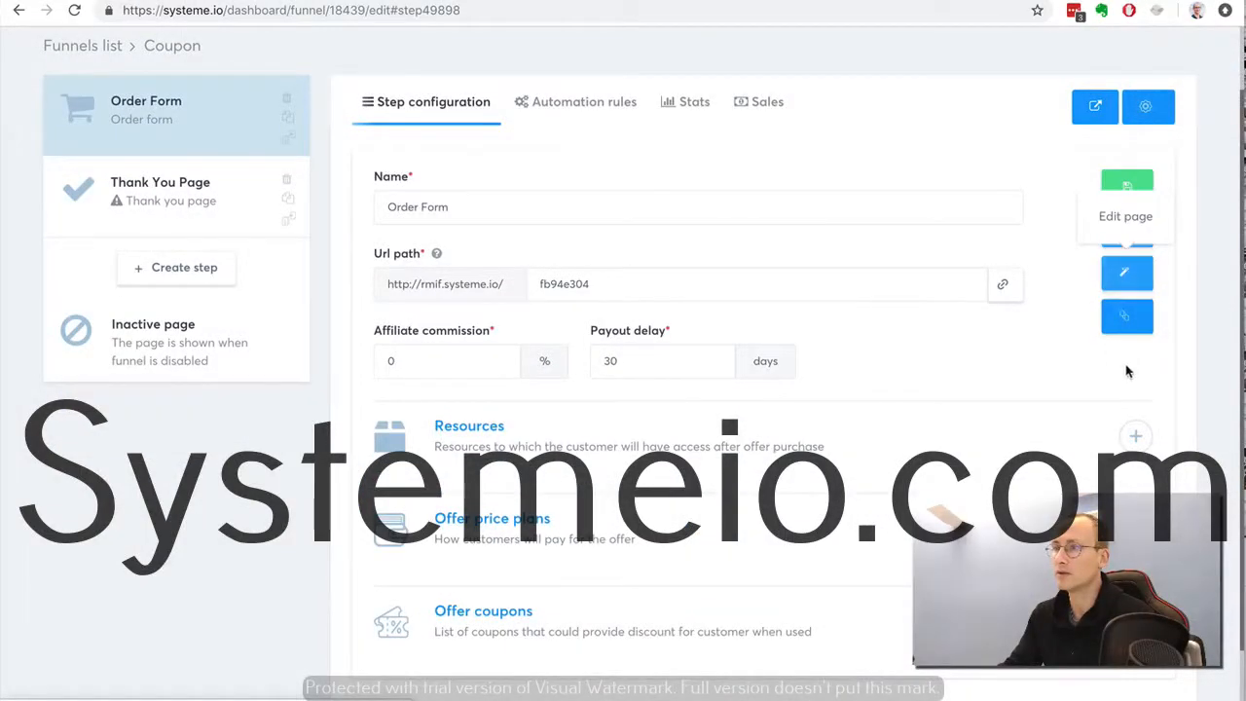
click(1125, 275)
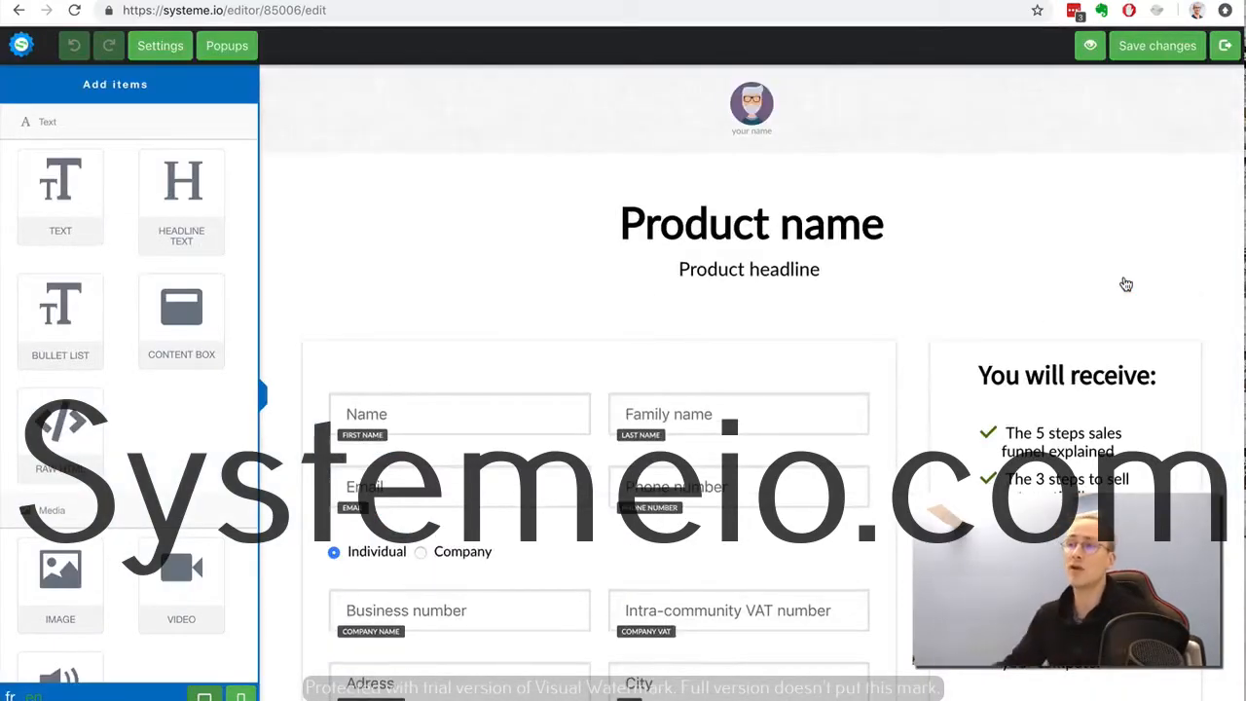
Add a Coupon element to the order form between the payment method and the price options
scroll(969, 302, down, 3)
scroll(969, 305, down, 6)
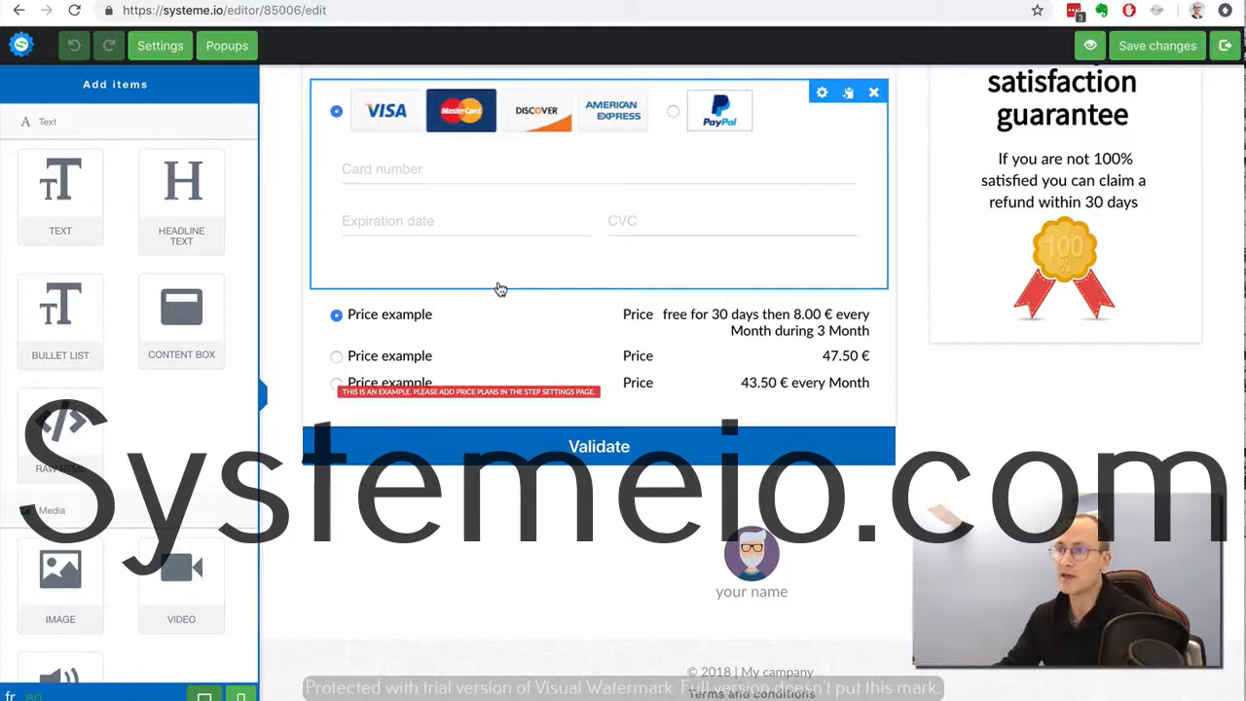
scroll(500, 289, up, 3)
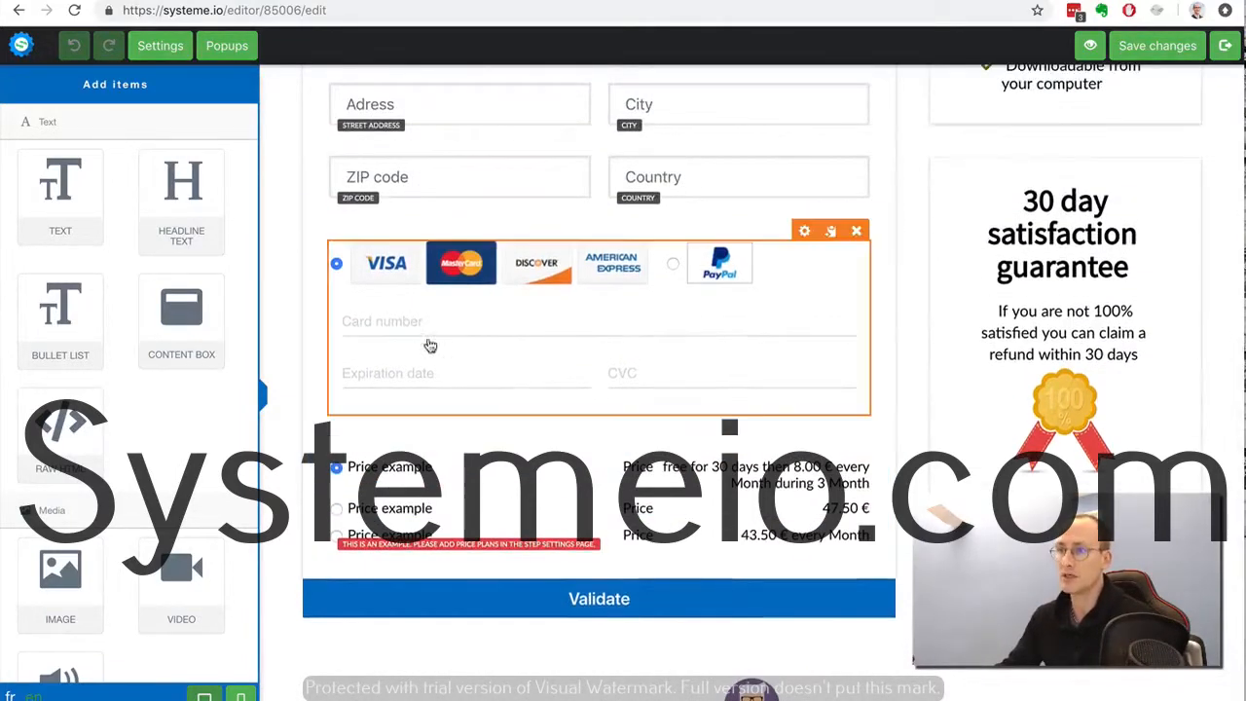
scroll(122, 415, down, 5)
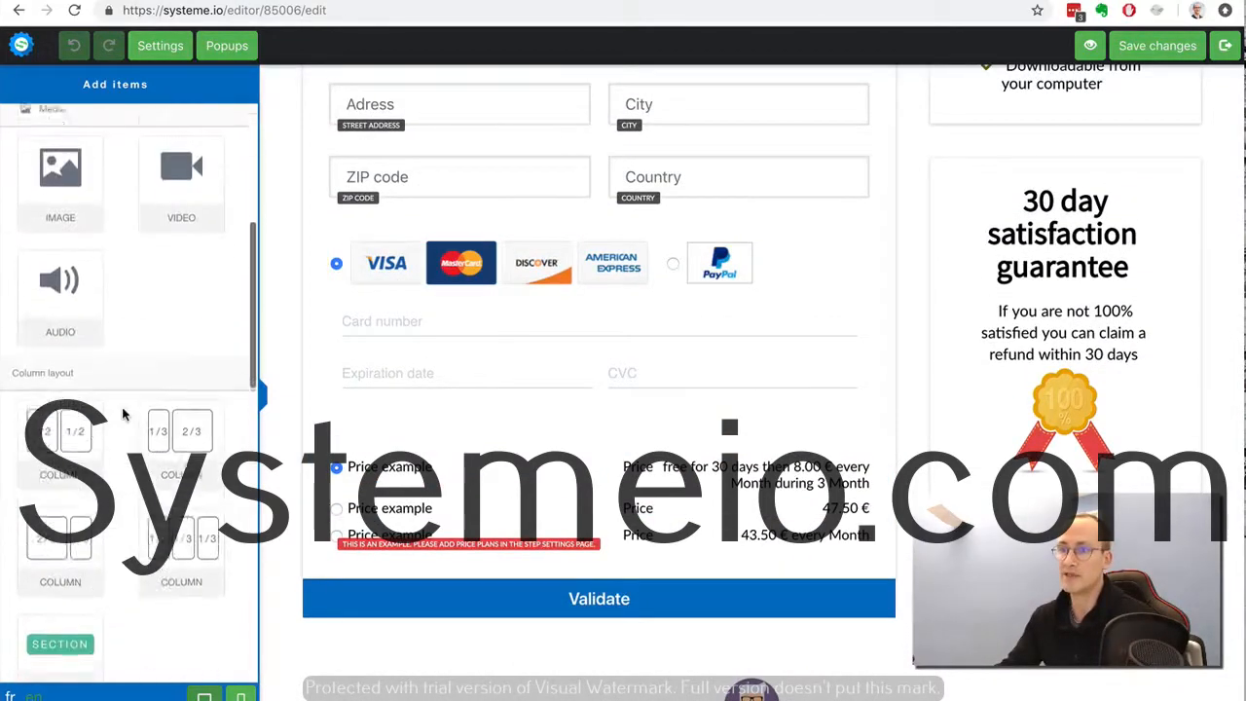
scroll(123, 415, down, 5)
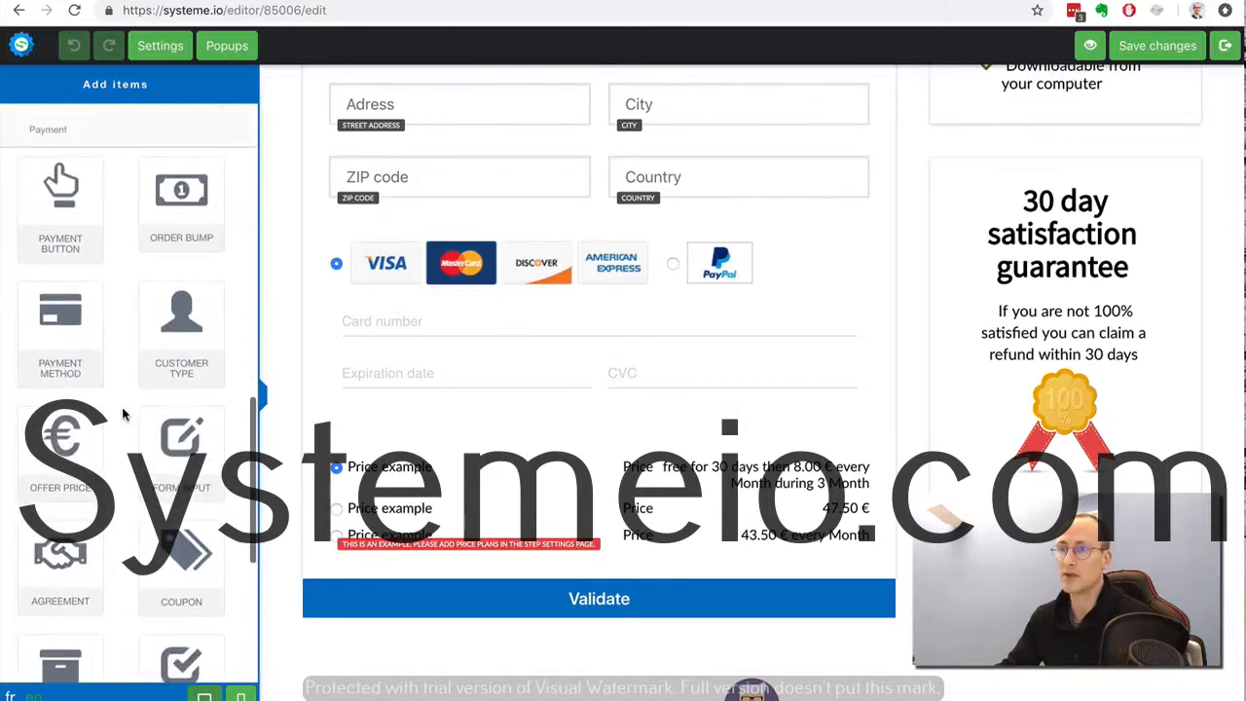
scroll(123, 416, down, 3)
drag(173, 368, 424, 414)
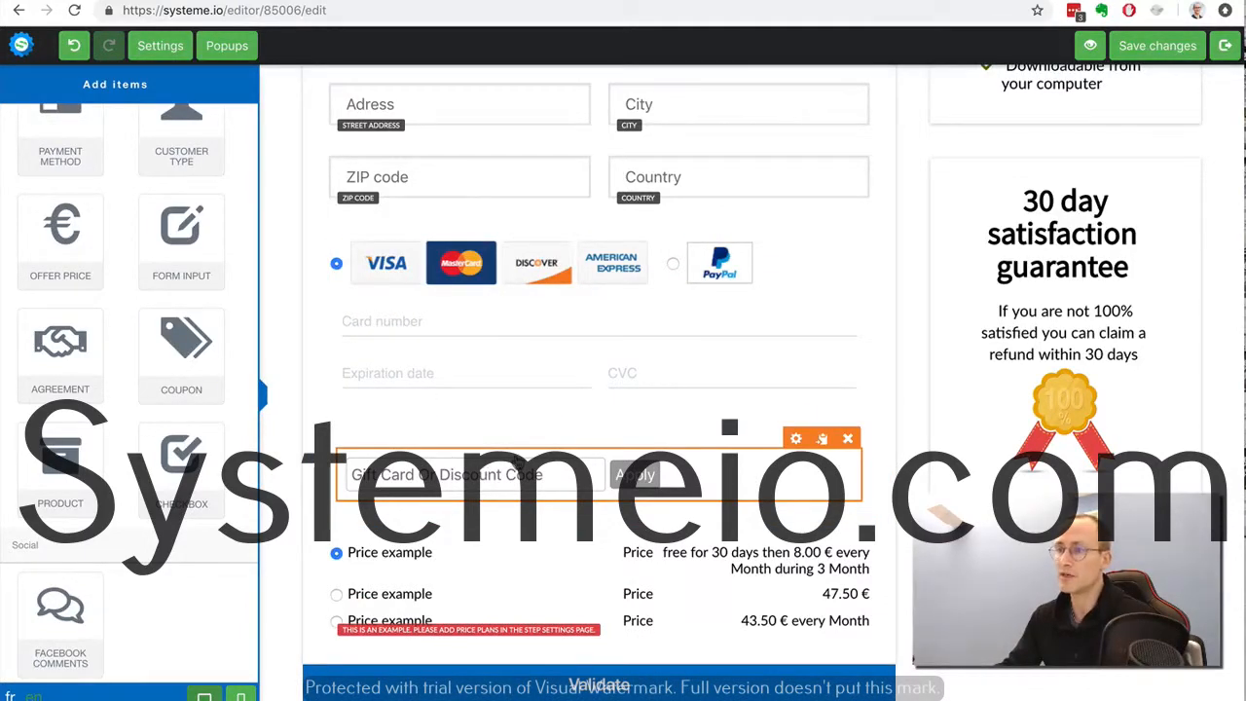
scroll(518, 463, down, 2)
scroll(516, 463, up, 4)
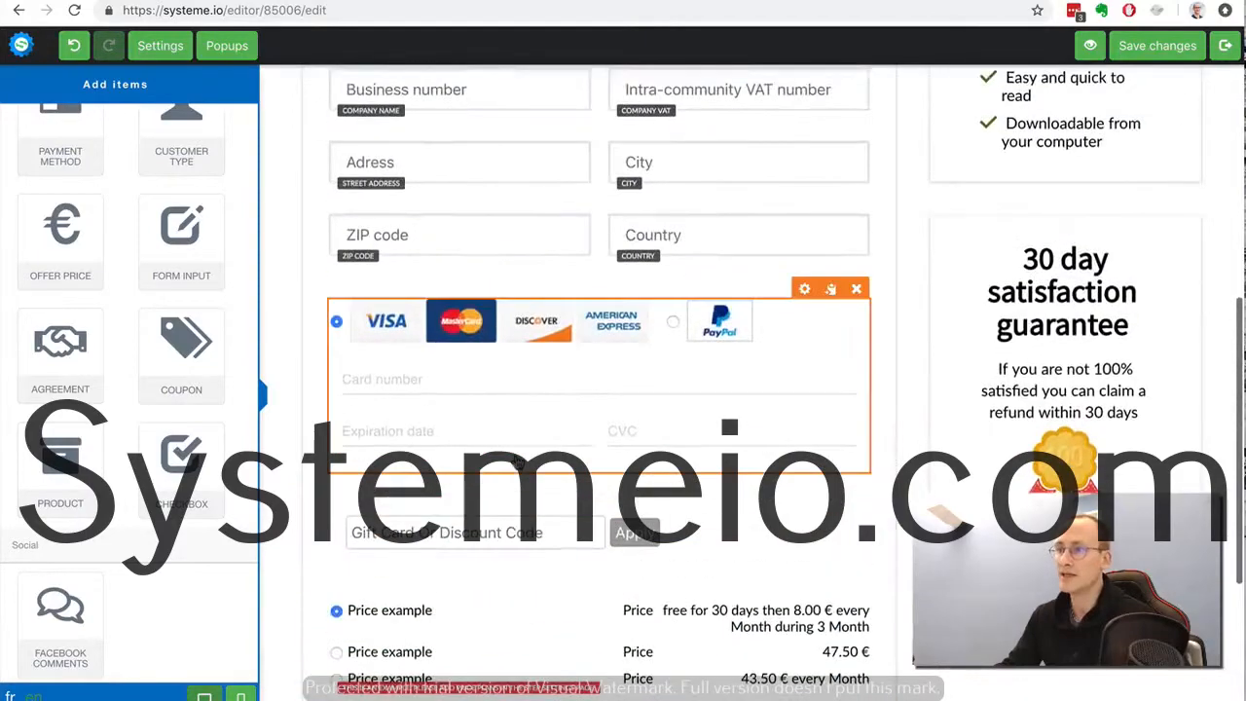
Save the order form page changes and exit the page editor to the Order Form step's configuration
scroll(518, 458, up, 4)
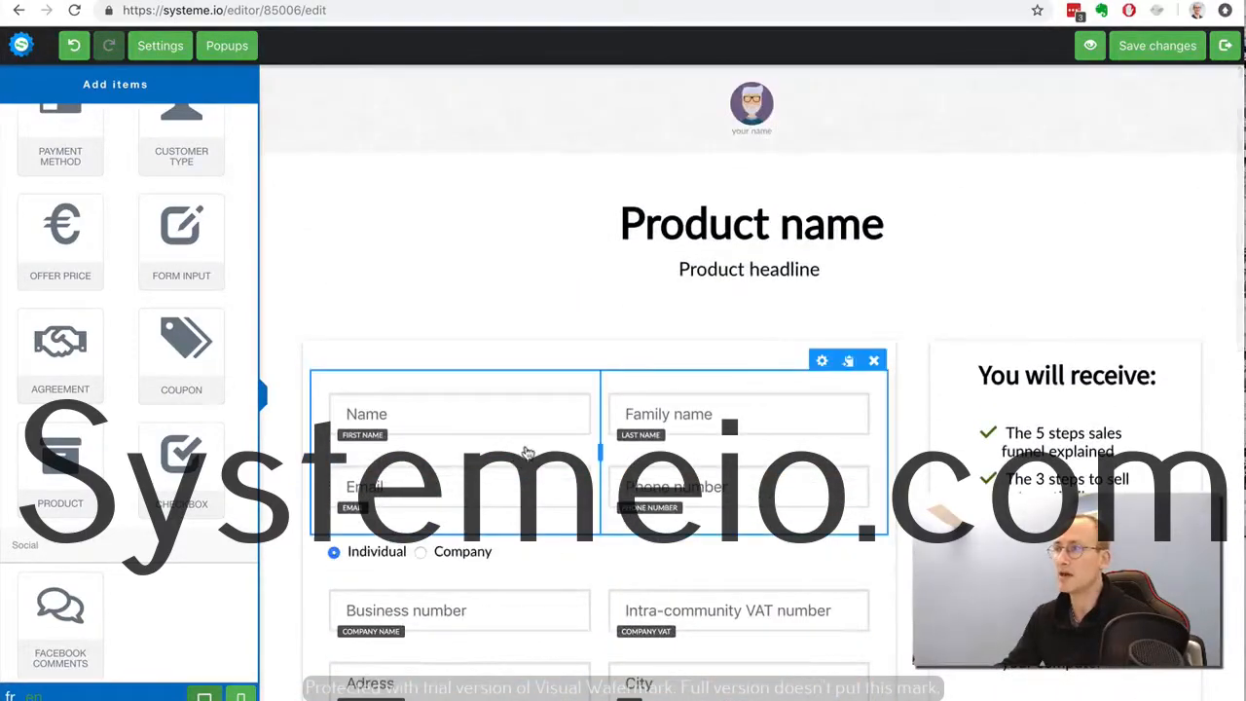
click(1149, 49)
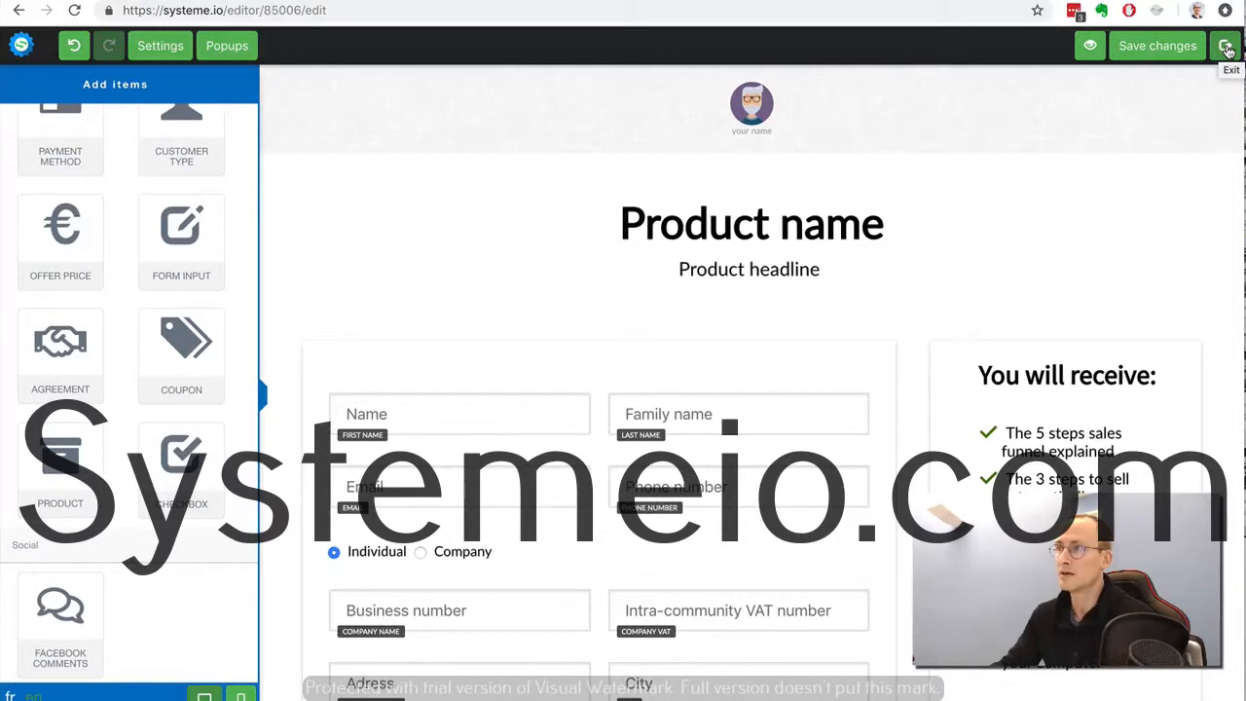
click(1227, 47)
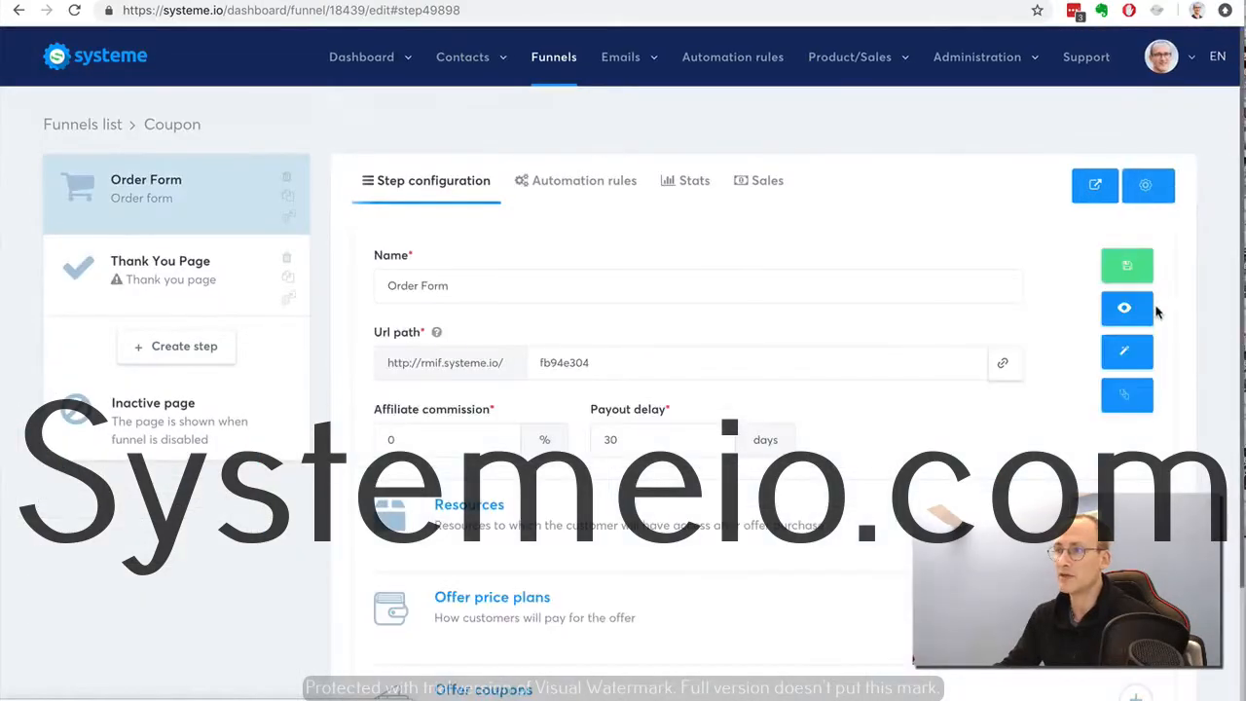
Attach the existing percentage discount coupon "50% off (50OFF)" to the Order Form step's offer coupons and save the choice
scroll(1157, 312, down, 3)
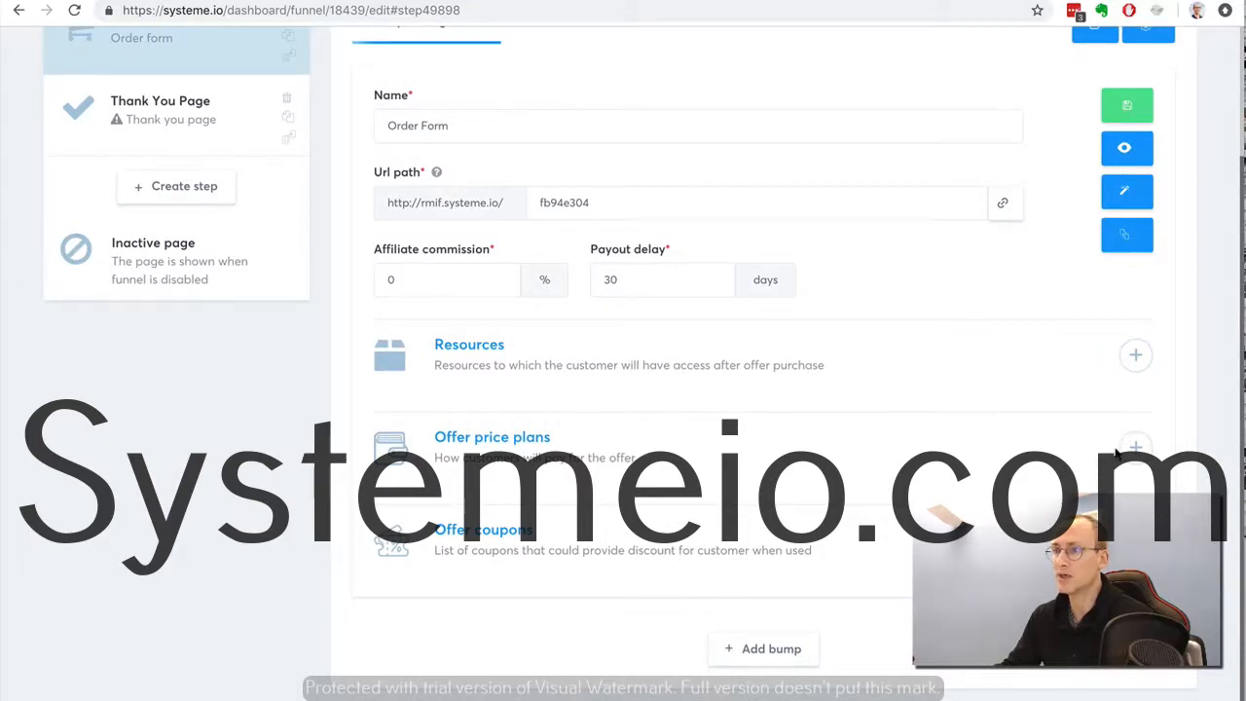
click(1135, 540)
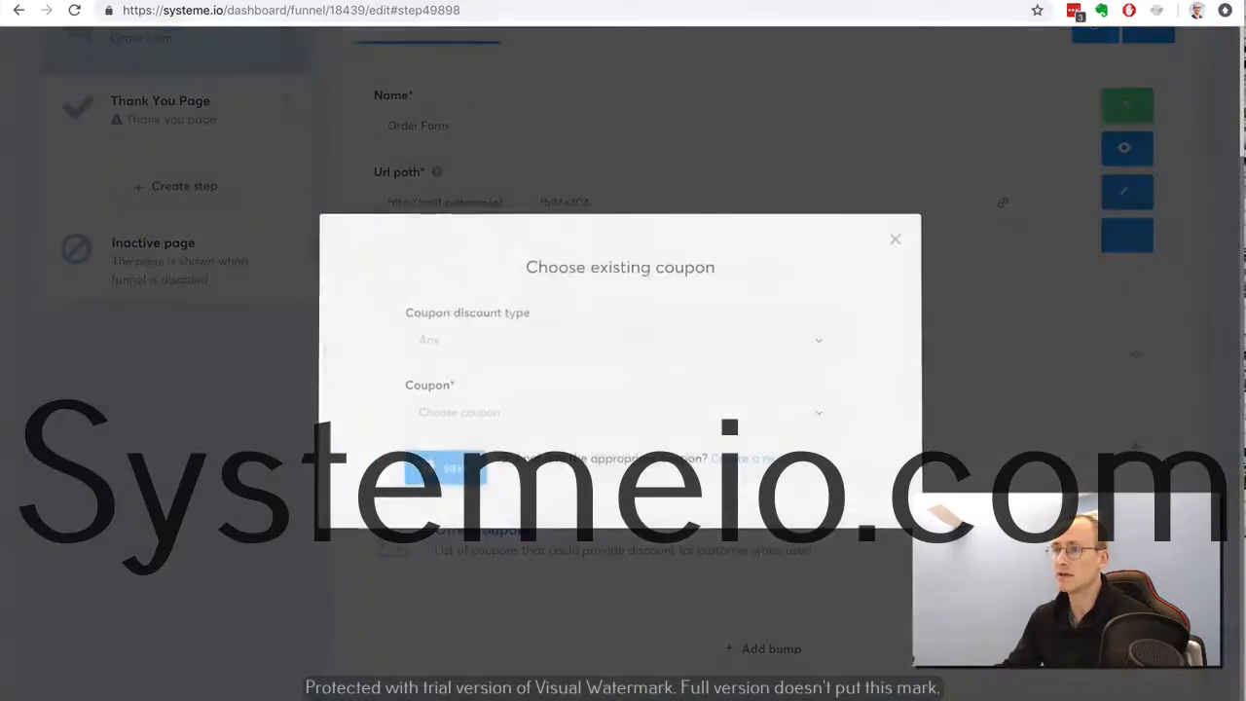
click(474, 343)
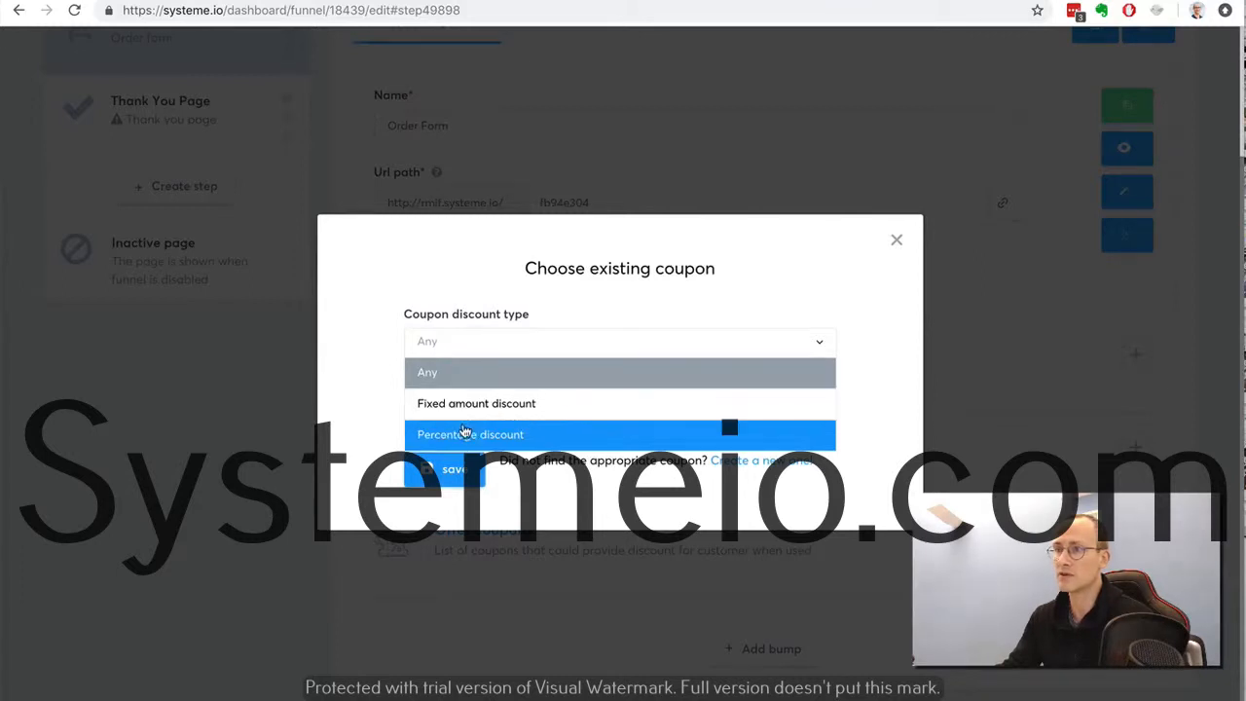
click(470, 434)
click(476, 416)
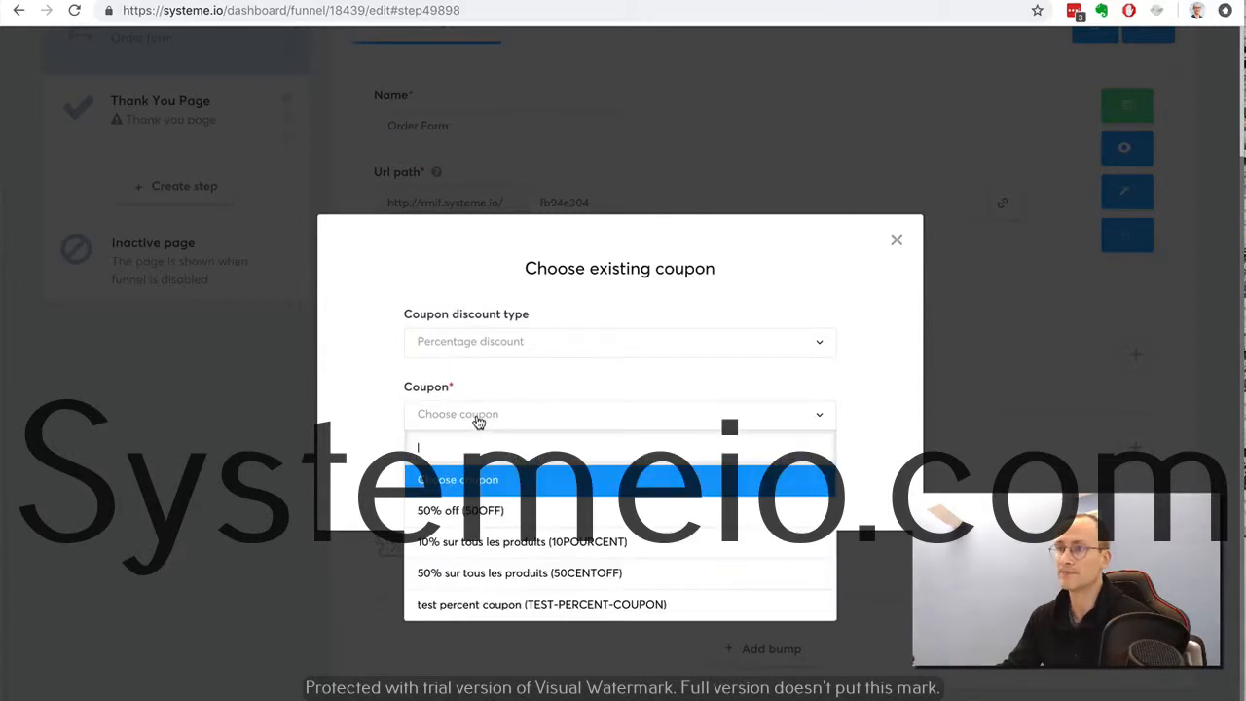
click(505, 515)
click(438, 472)
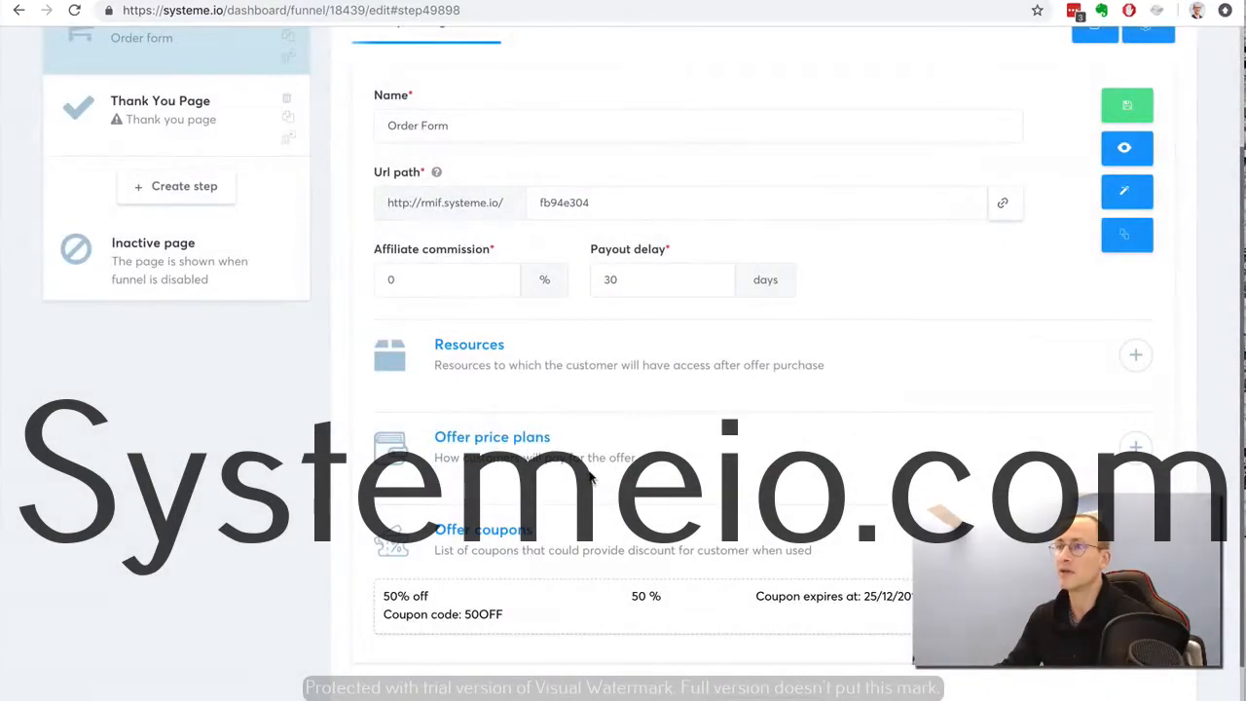
click(1133, 356)
click(941, 426)
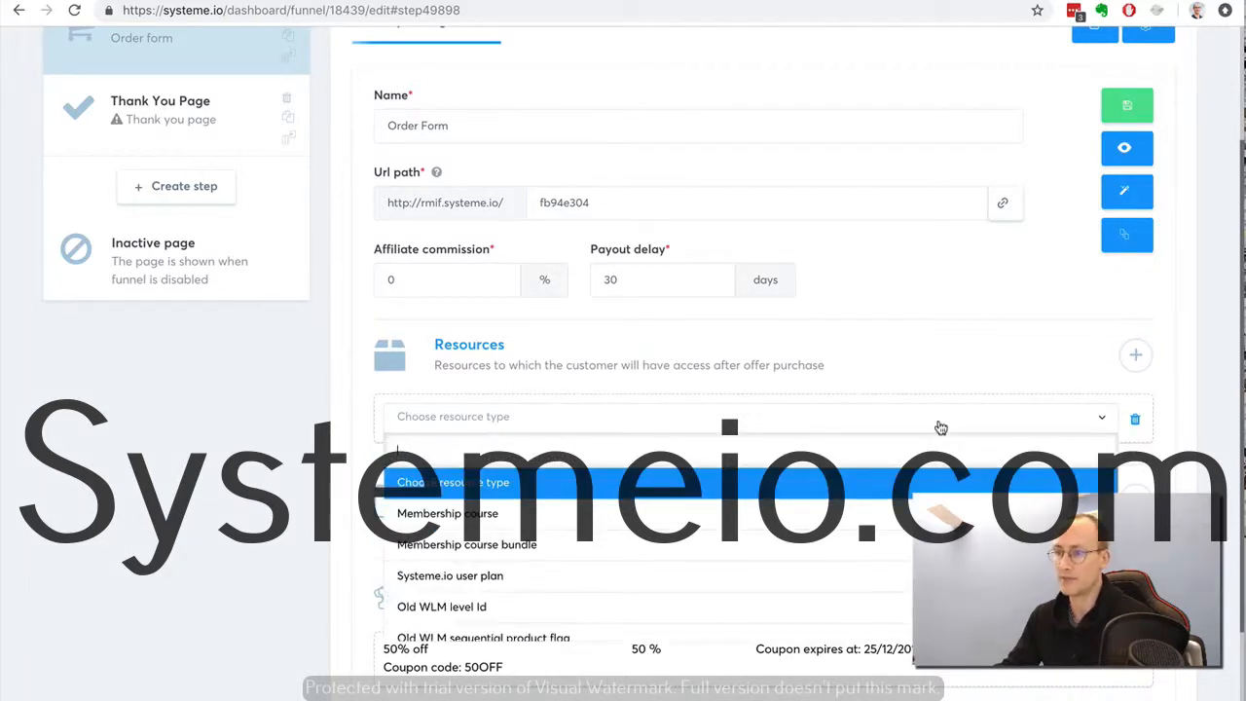
click(251, 425)
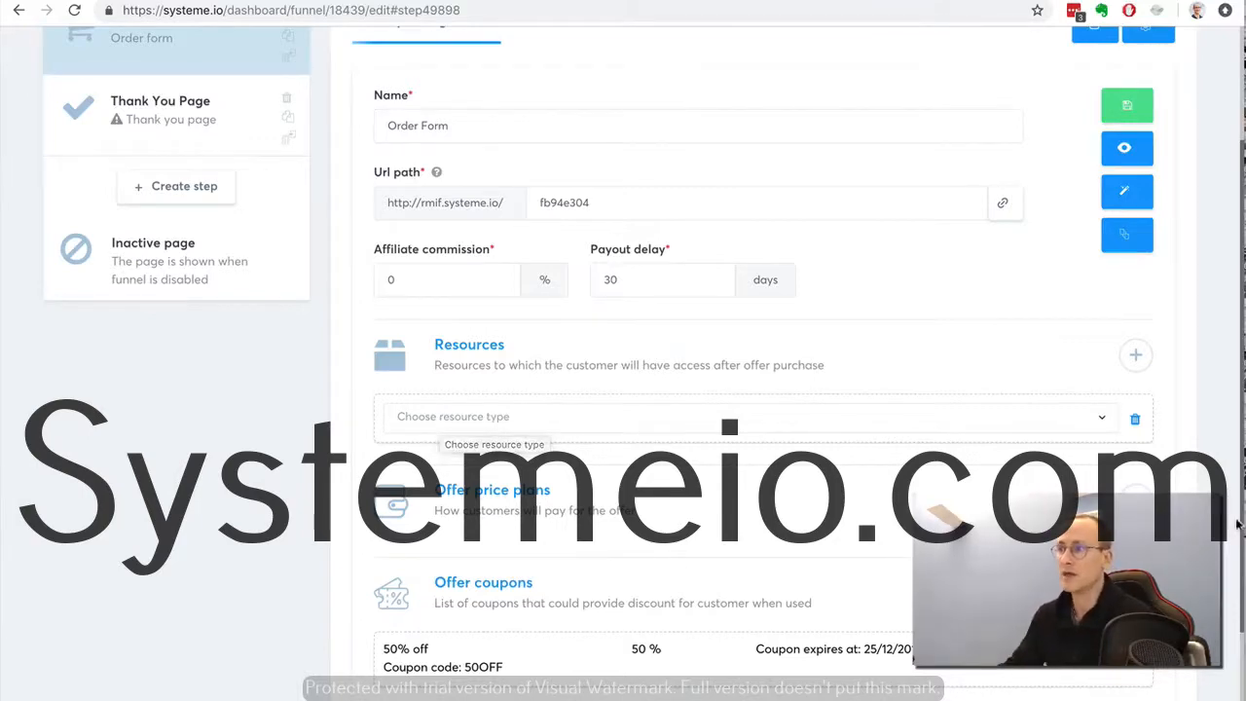
click(1135, 418)
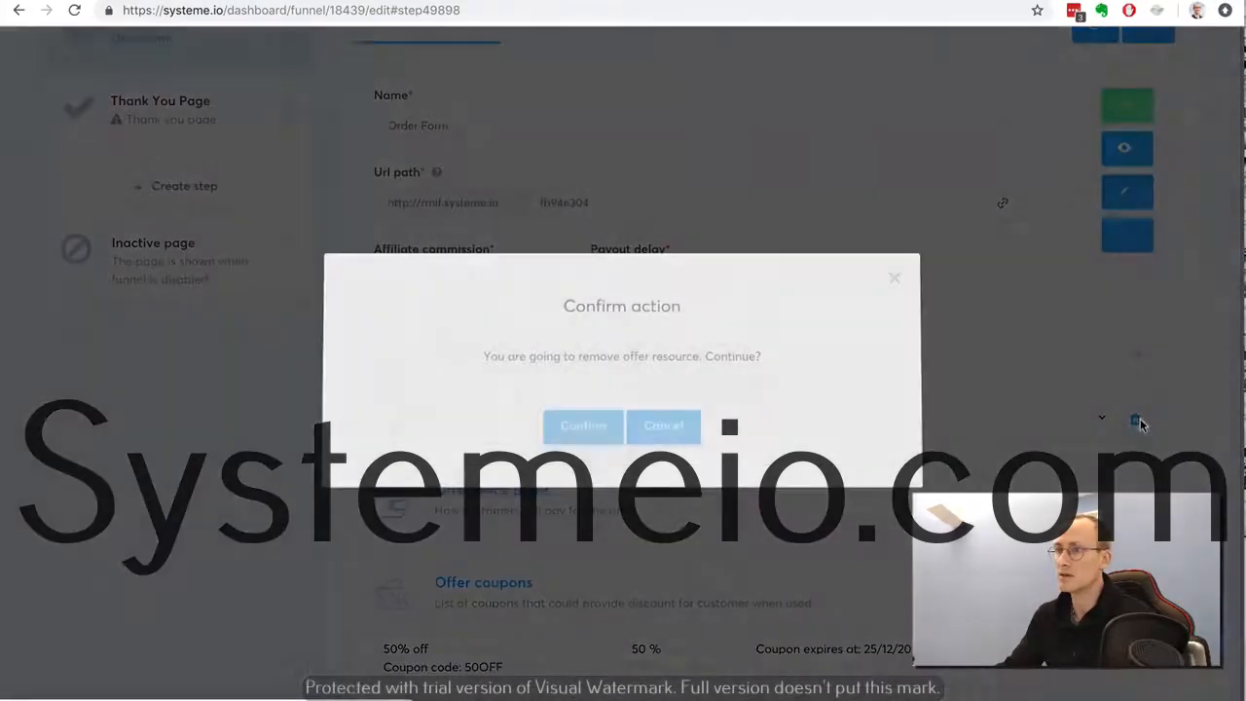
click(582, 425)
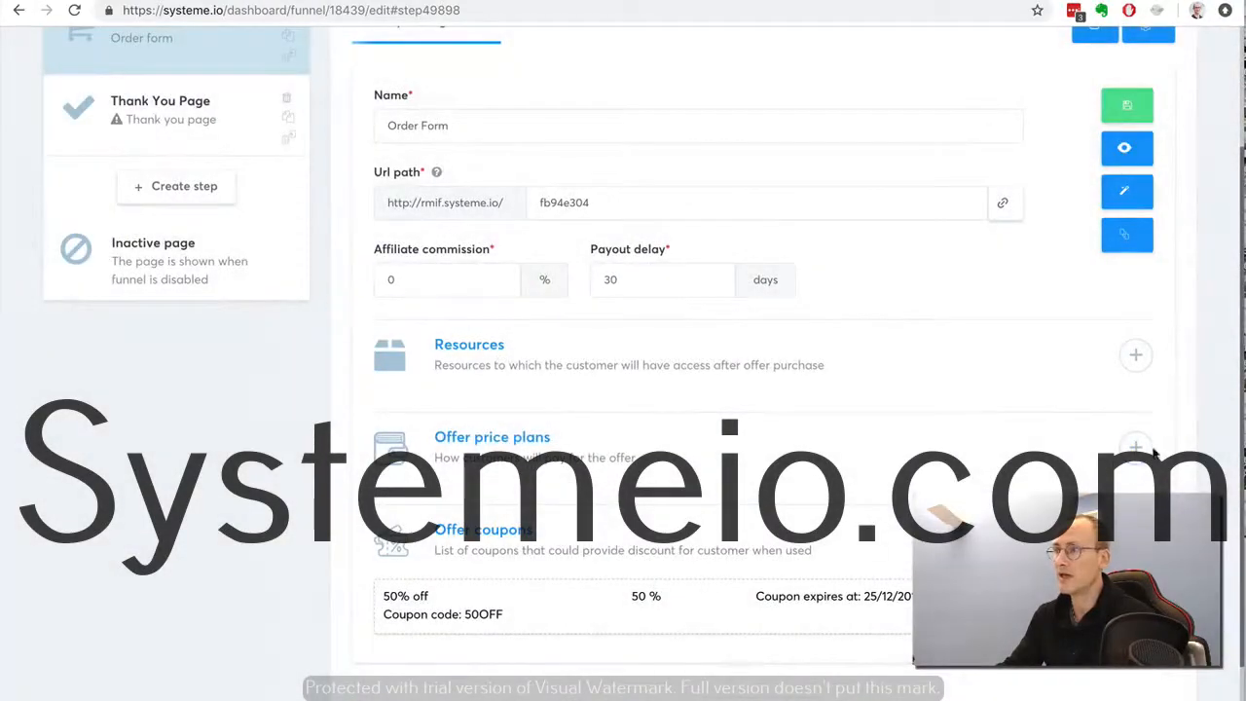
Start a new offer price plan with inner name, payment page name and statement descriptor all set to "Ebook"
click(1135, 447)
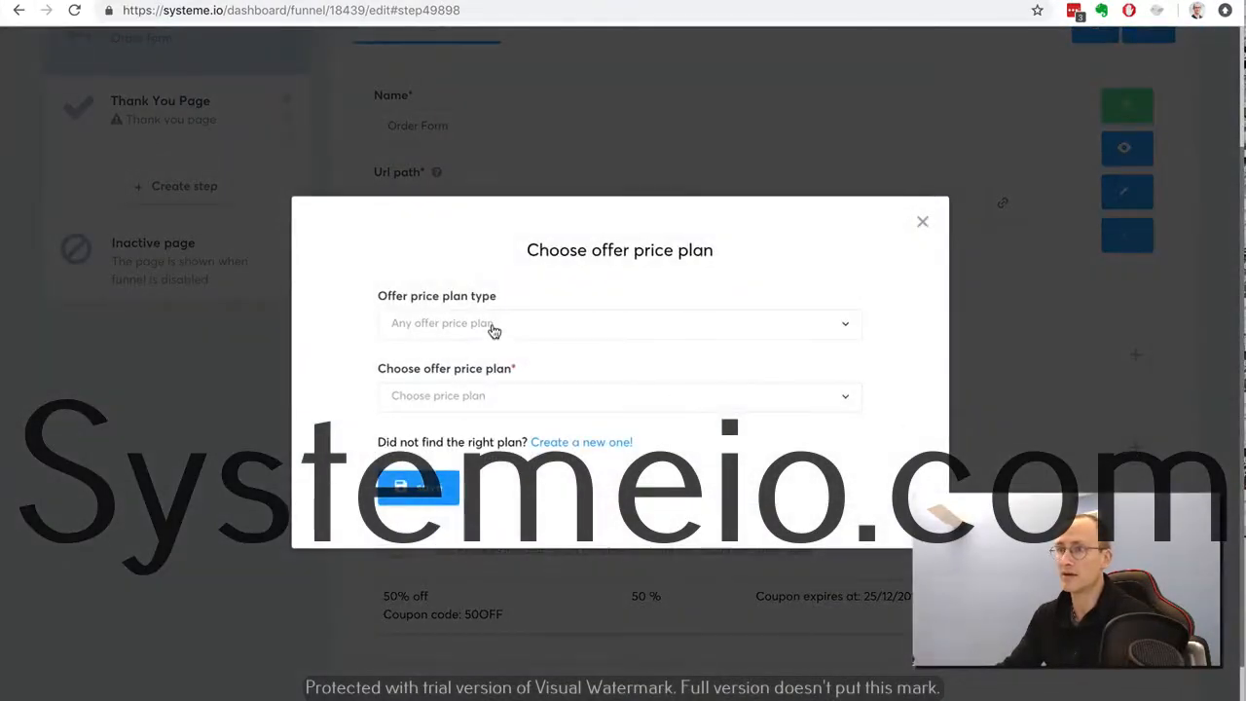
click(591, 448)
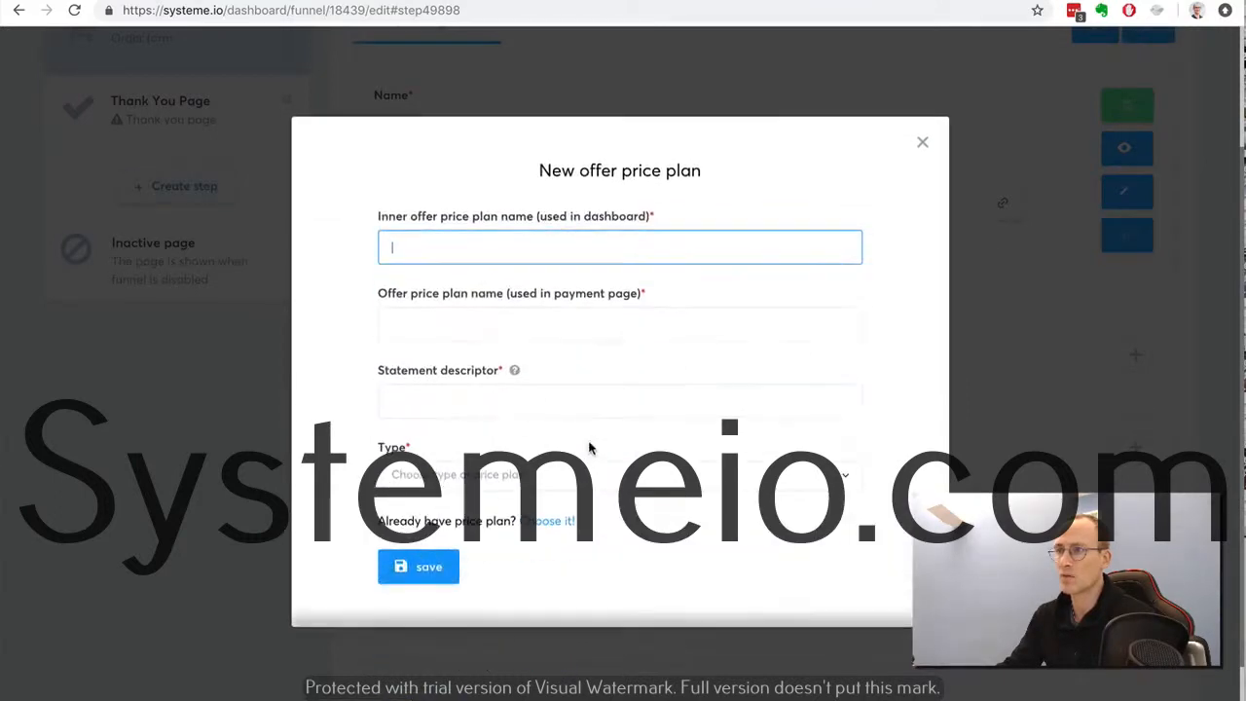
text(Ebook)
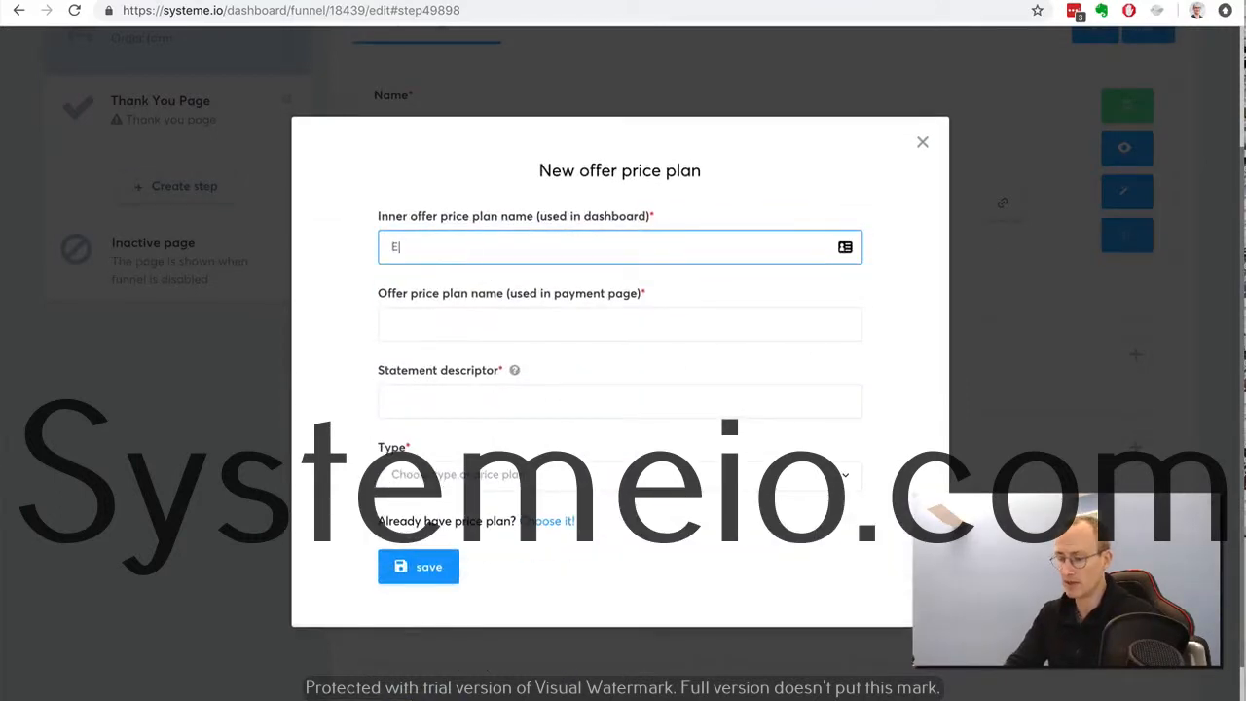
double_click(403, 246)
text(Ebook)
click(419, 400)
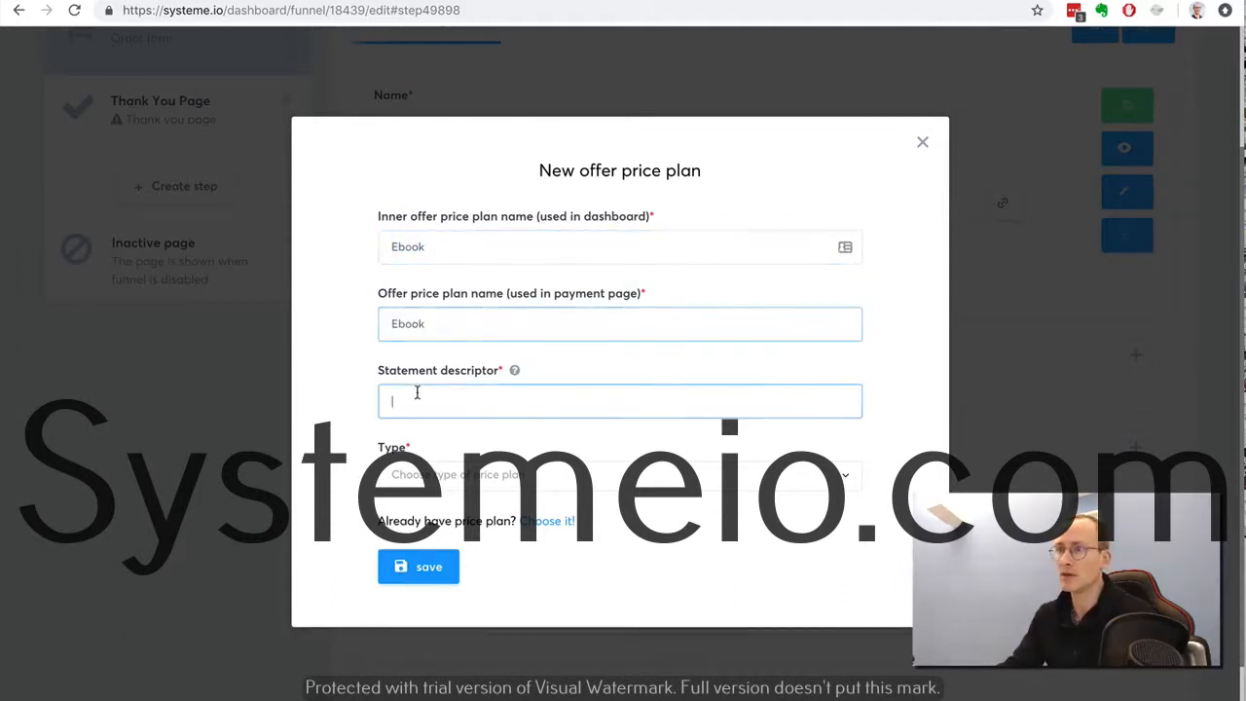
text(Ebook)
Make the Ebook price plan a One shot payment of $10 and save it
click(492, 475)
click(493, 542)
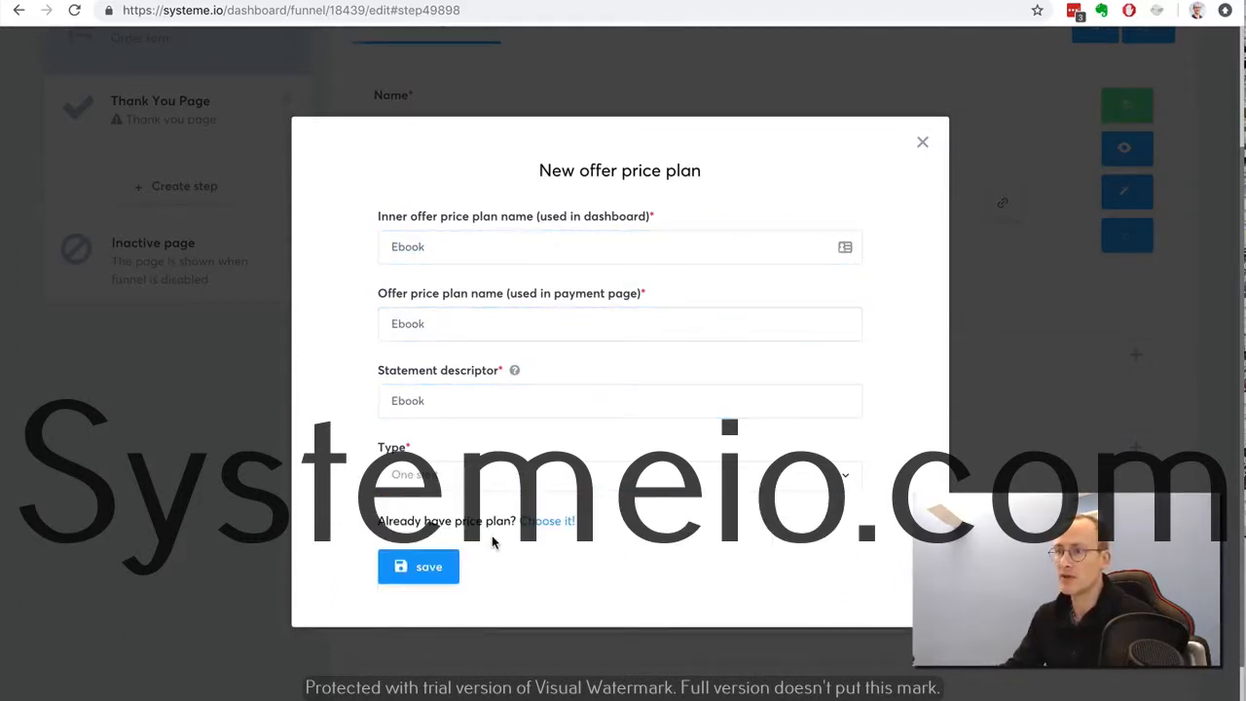
click(437, 507)
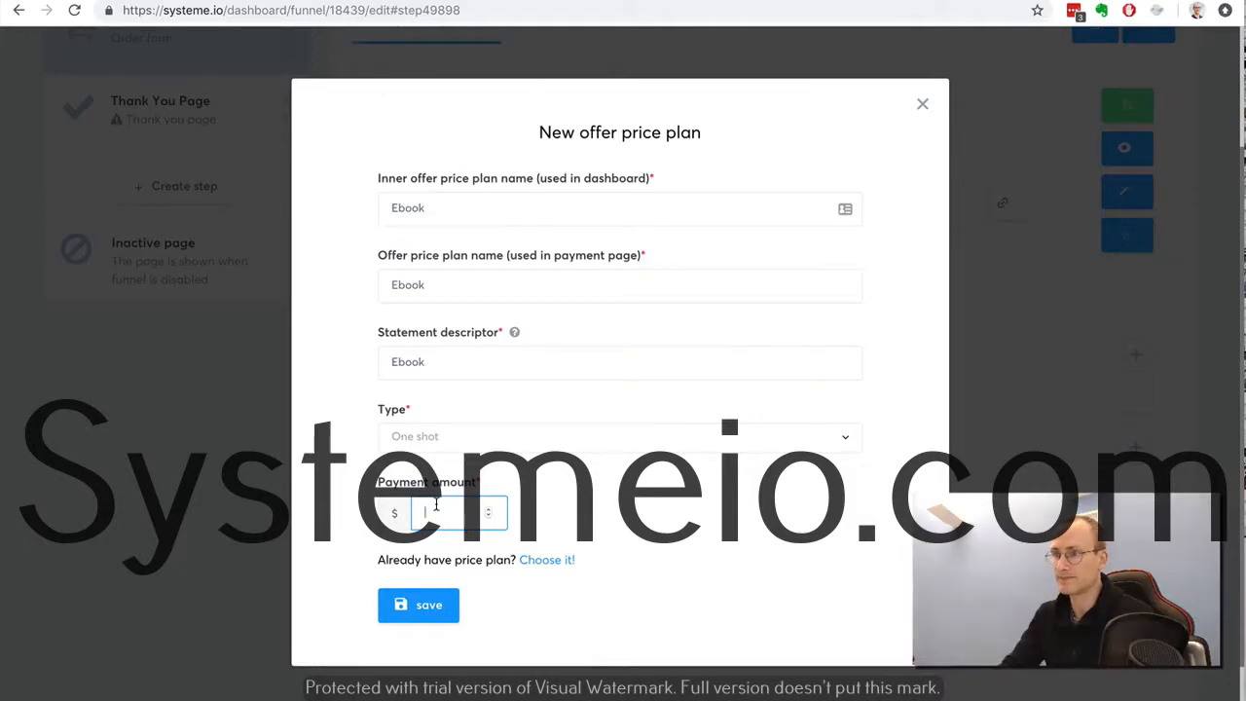
text(10)
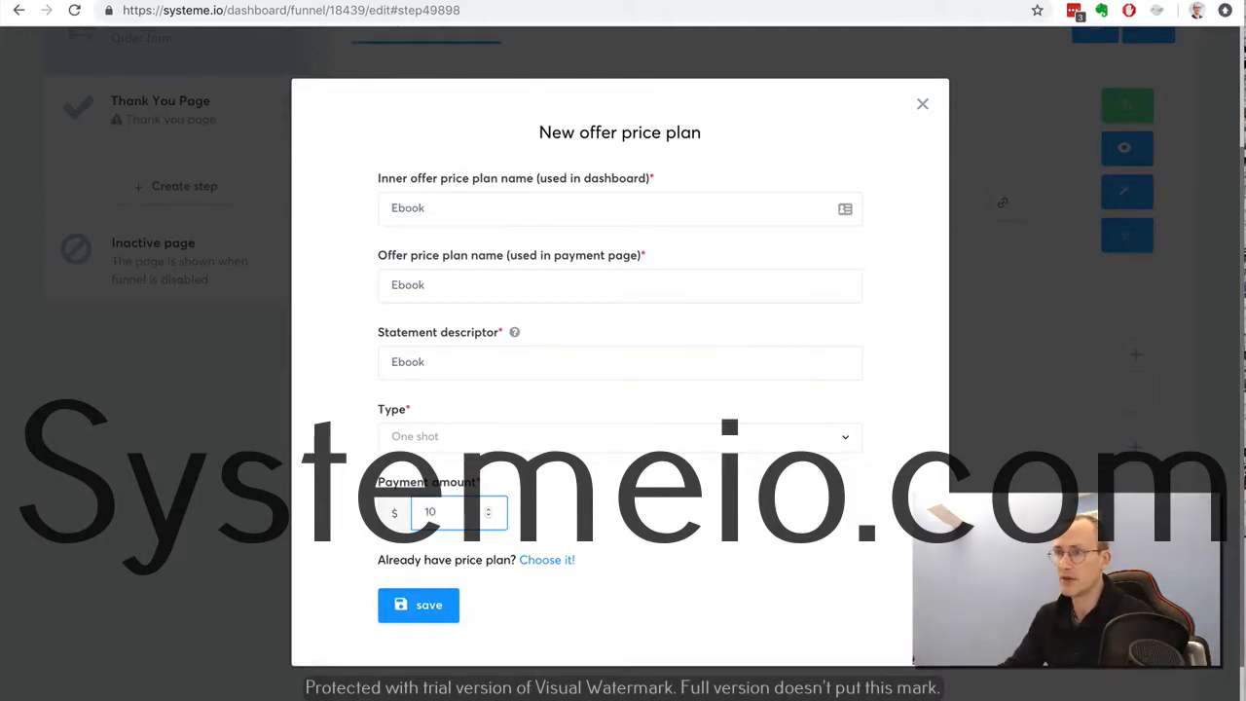
click(428, 605)
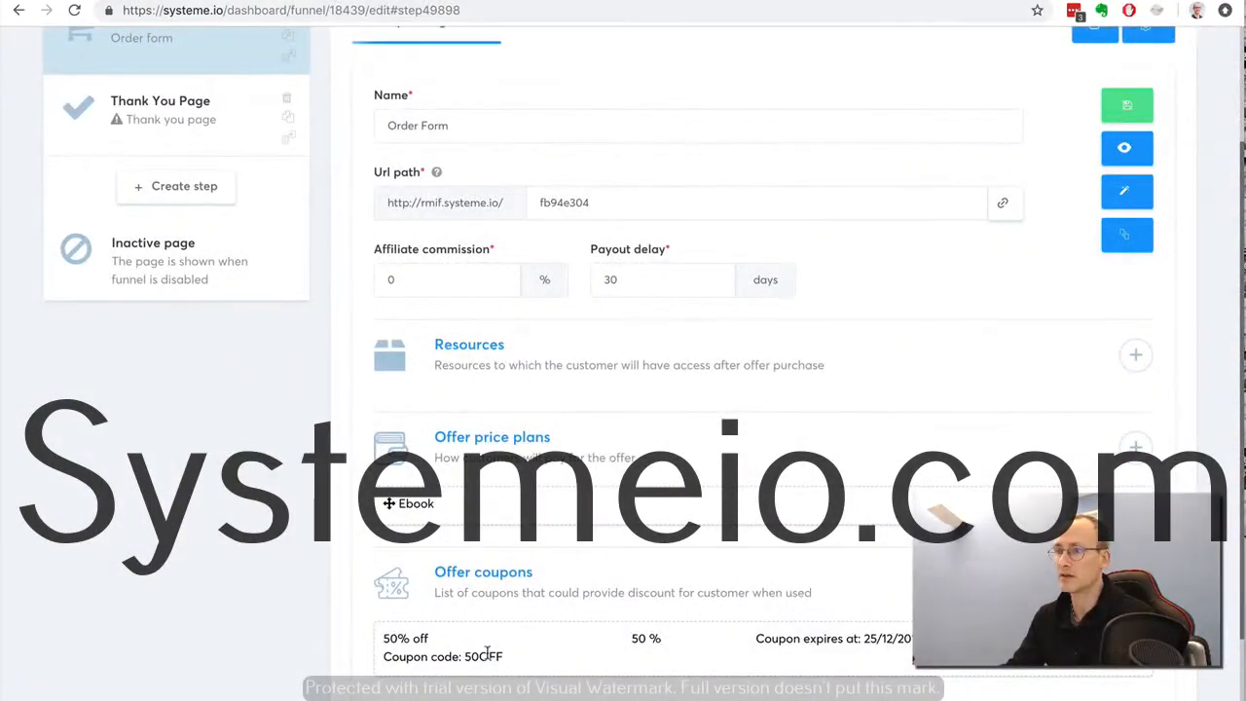
Save the Order Form step and open its live page to check the coupon field and price
scroll(872, 562, up, 2)
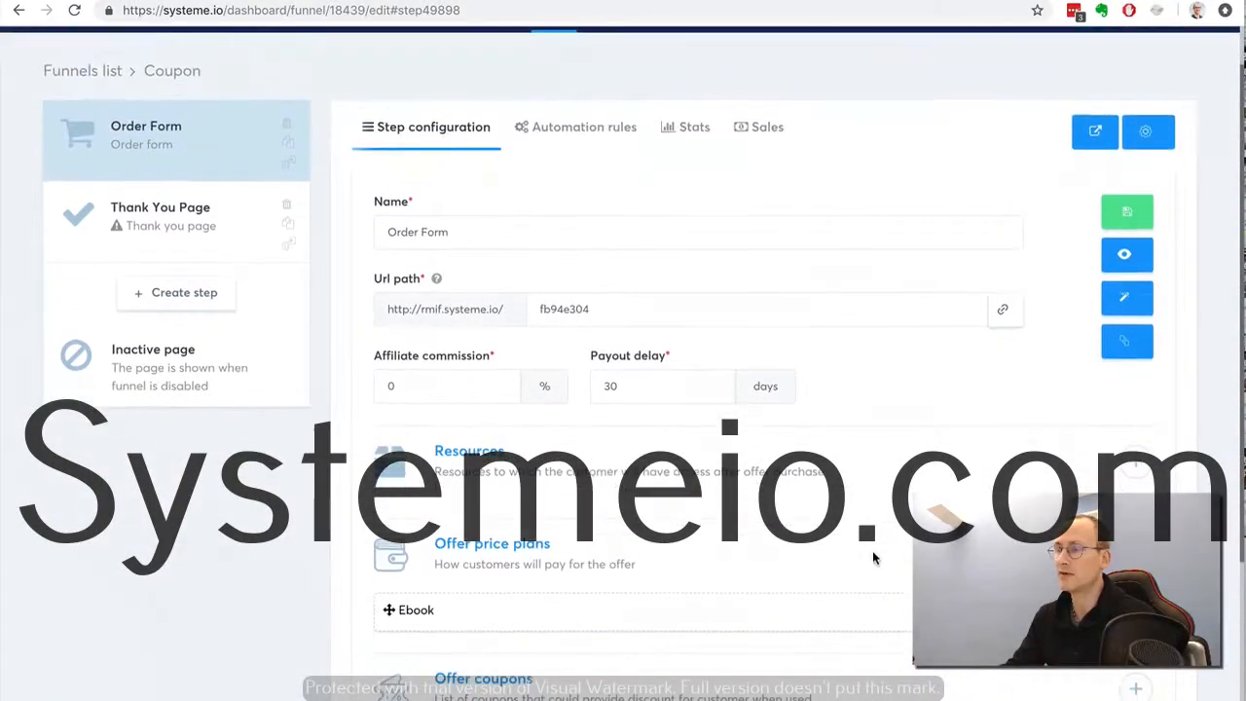
click(1127, 211)
click(1127, 308)
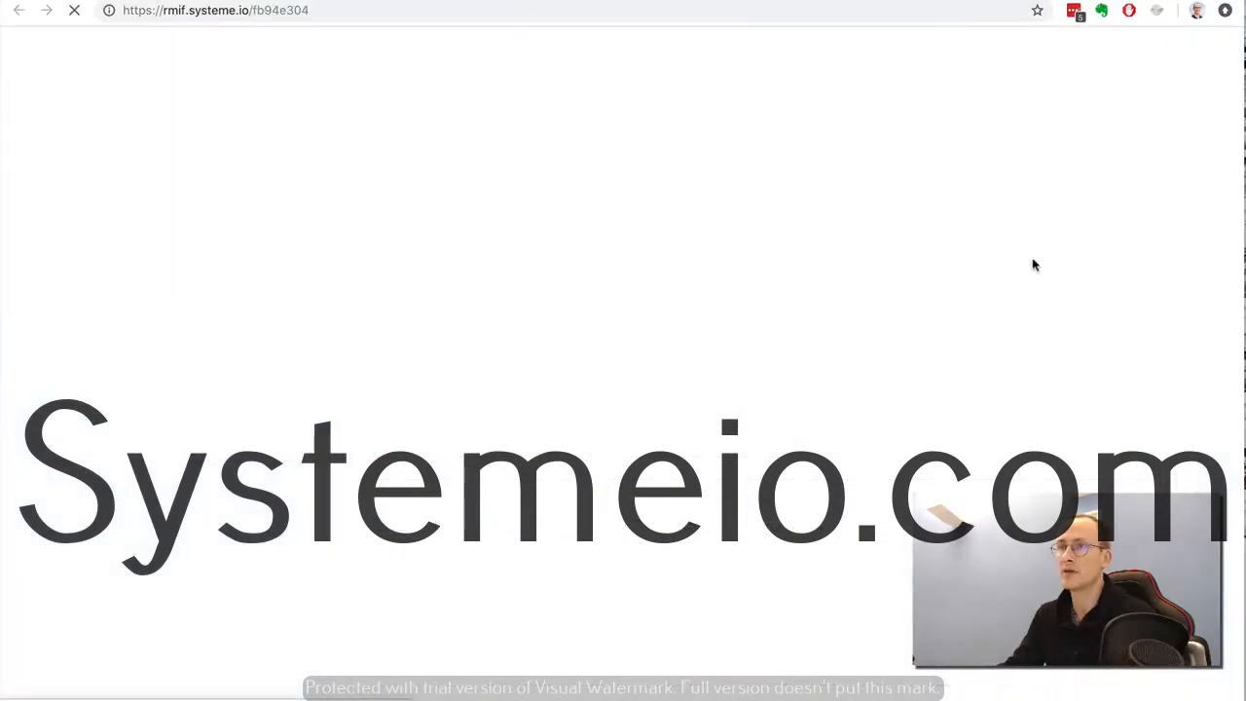
scroll(934, 249, down, 4)
scroll(933, 246, down, 3)
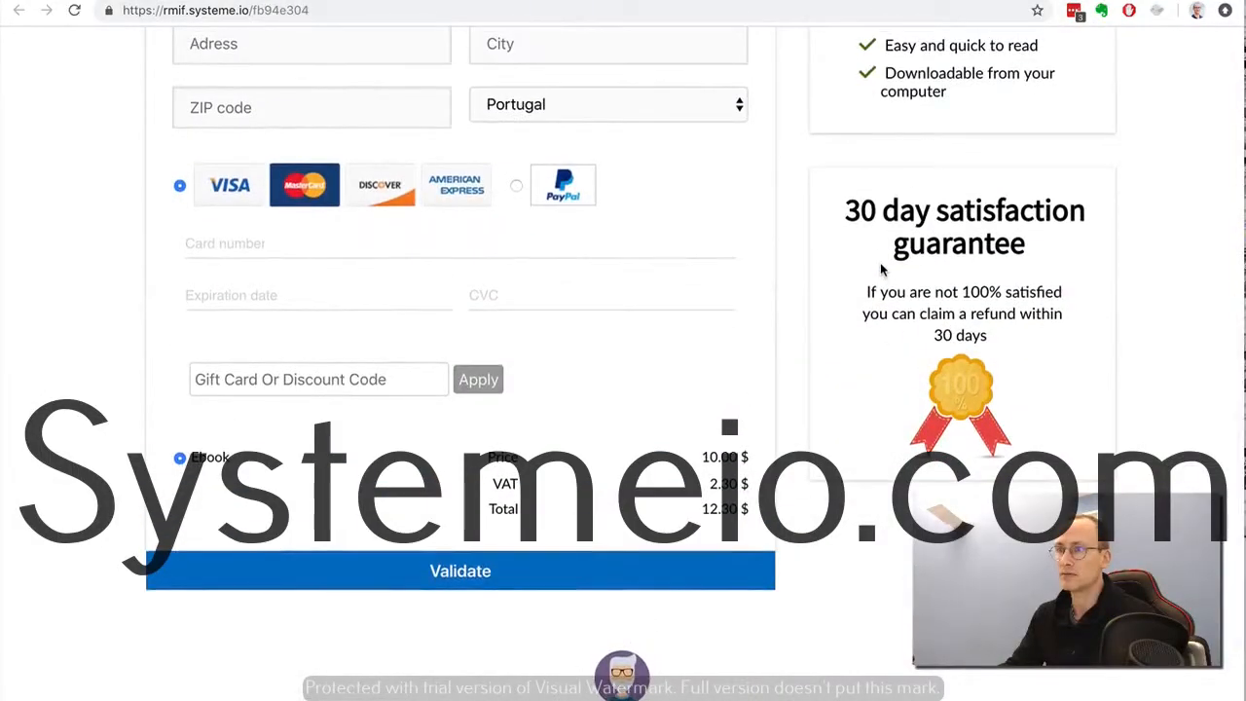
Set the country on the live order form to United States
scroll(883, 270, up, 3)
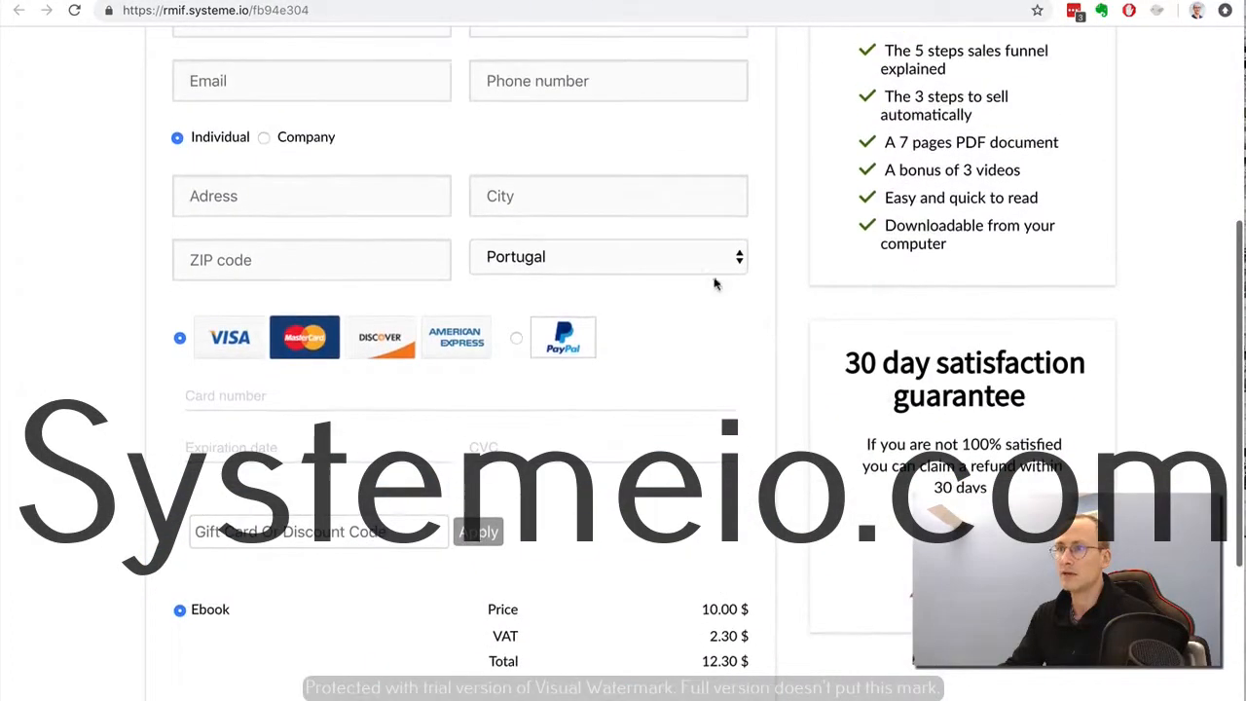
click(594, 258)
key(u)
key(n)
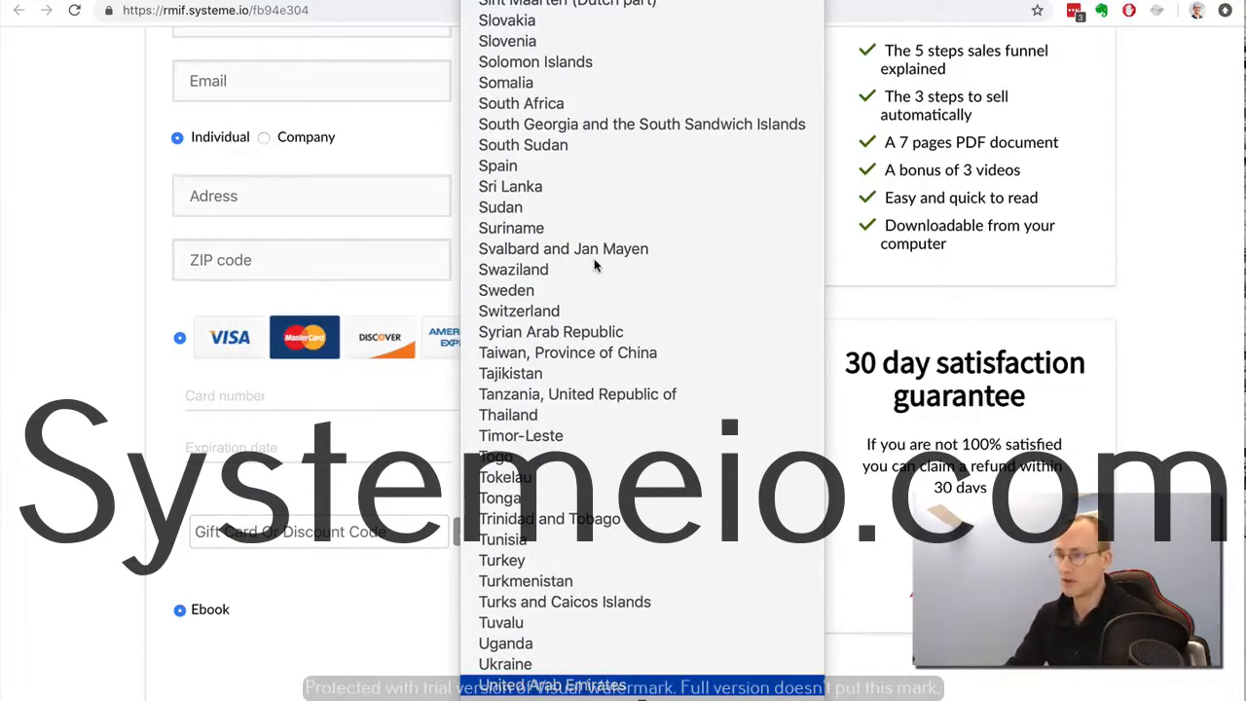
scroll(604, 292, down, 2)
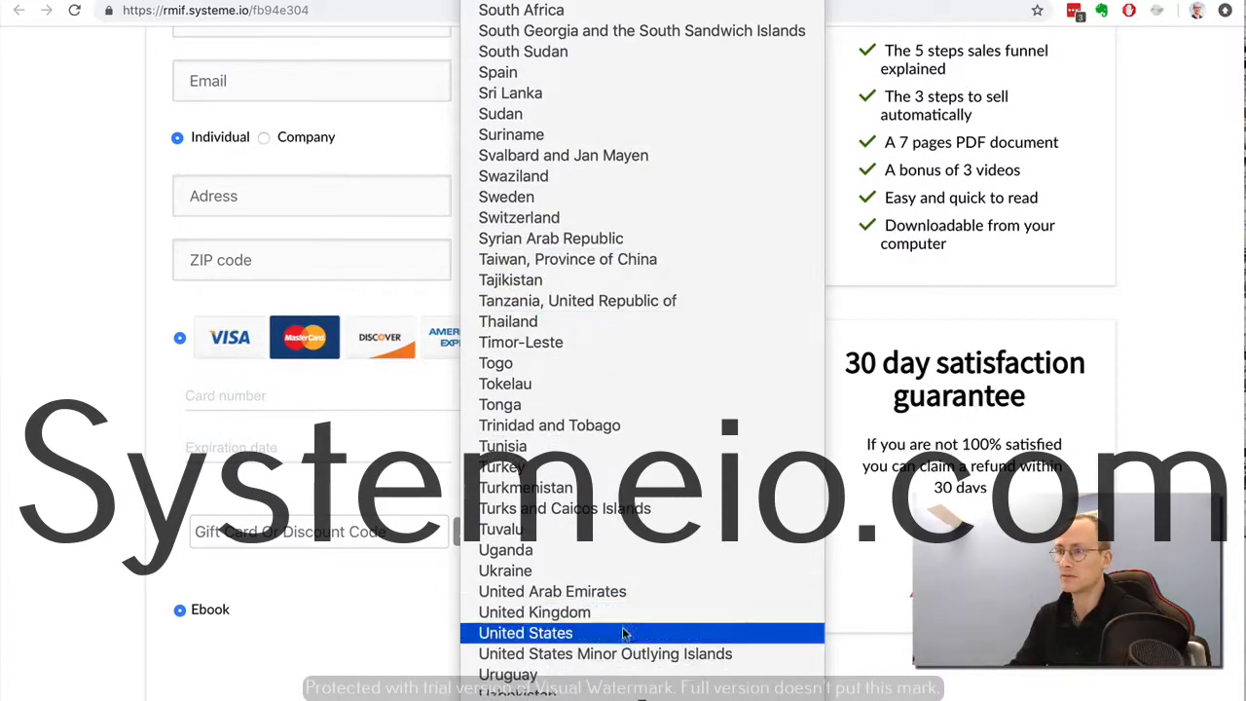
click(625, 634)
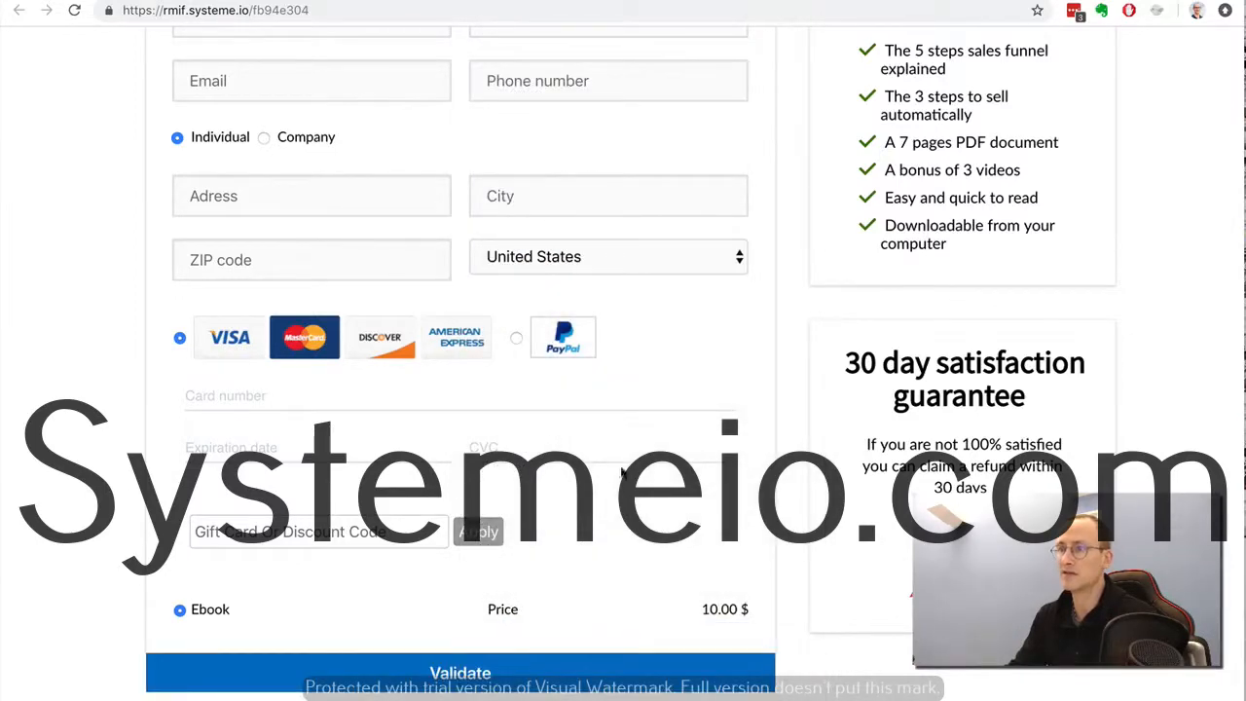
Apply the discount code 50OFF on the live order form and check the discount in the price summary
scroll(709, 450, down, 2)
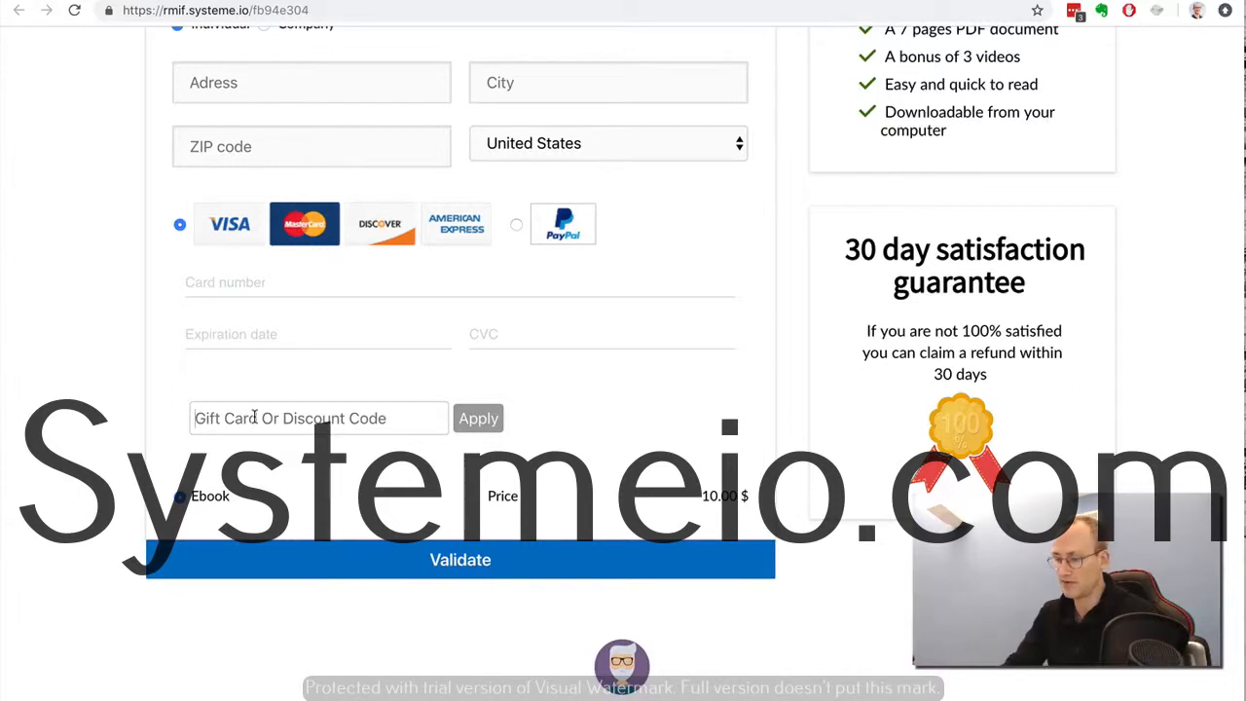
text(0)
key(BackSpace)
text(50)
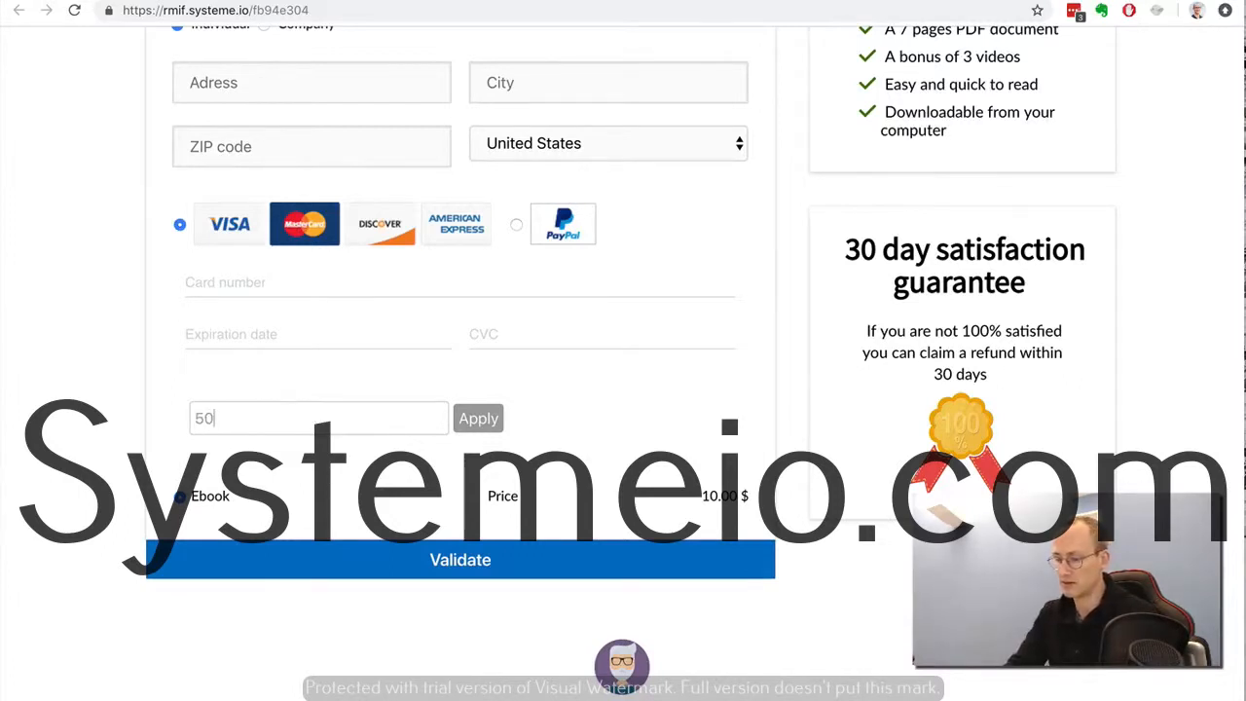
text(OFF)
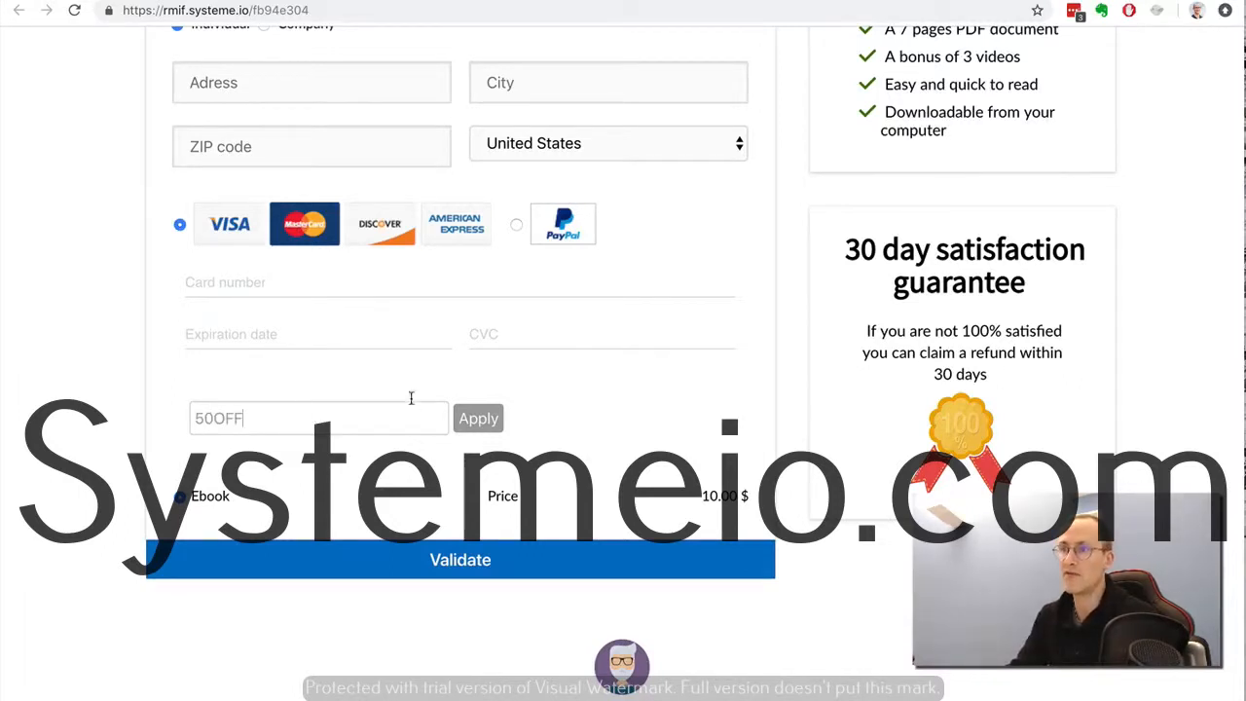
click(479, 418)
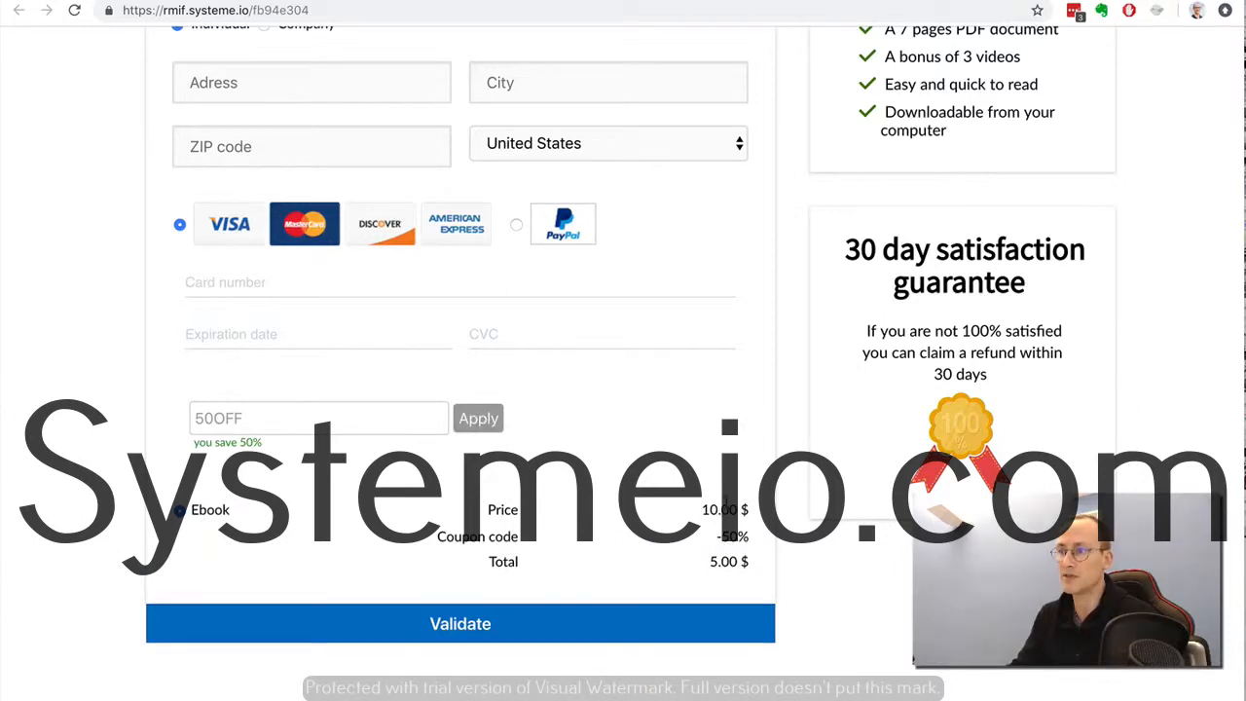
drag(702, 511, 742, 536)
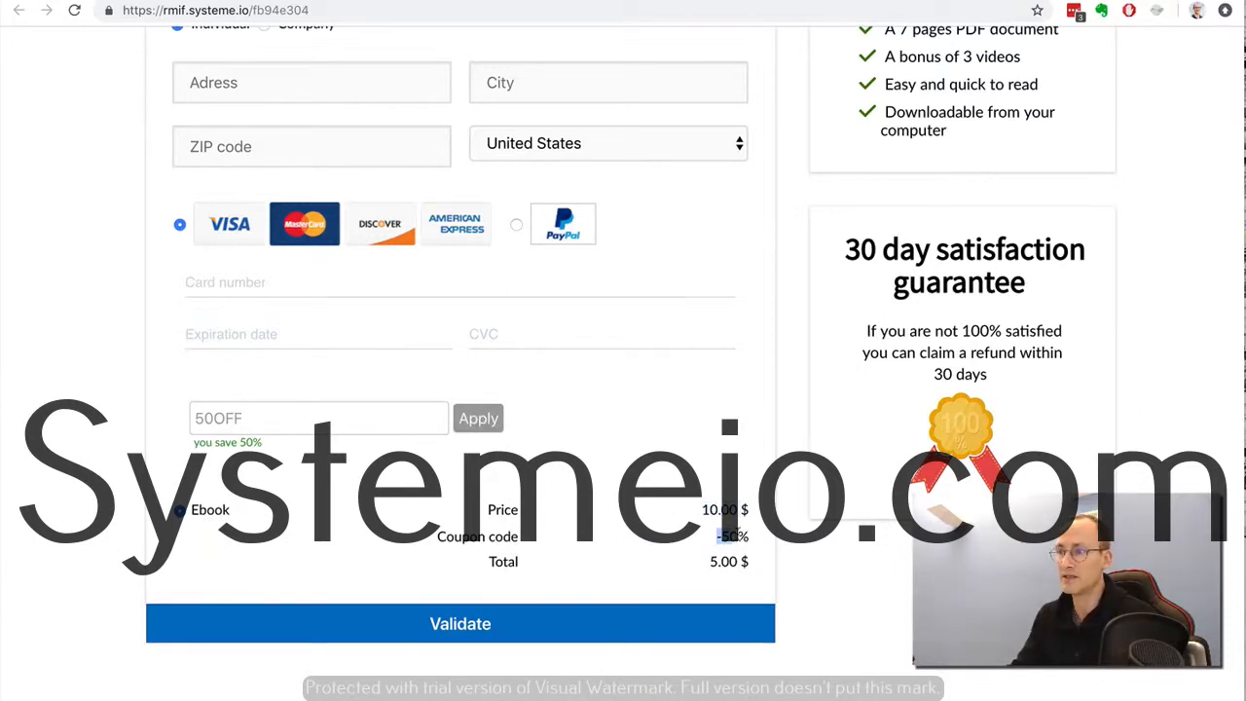